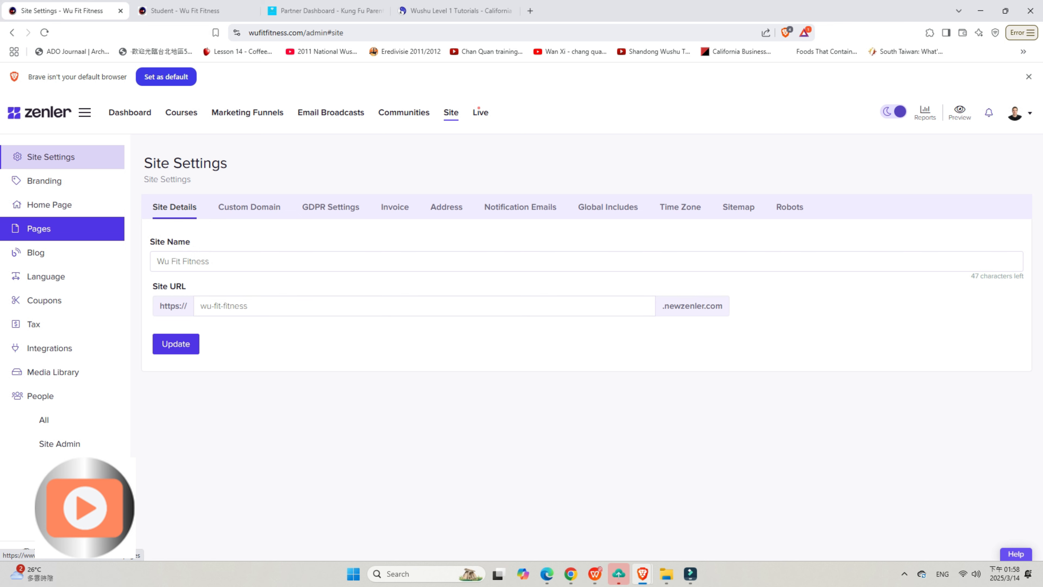
Step: Open the site's list of pages and look through the existing pages
click(39, 228)
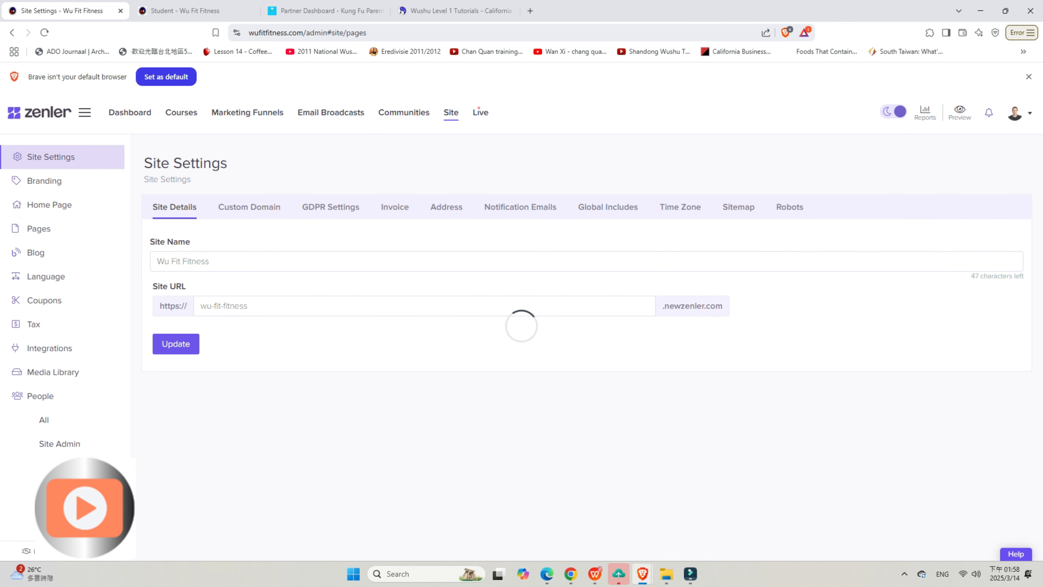
scroll(582, 347, down, 5)
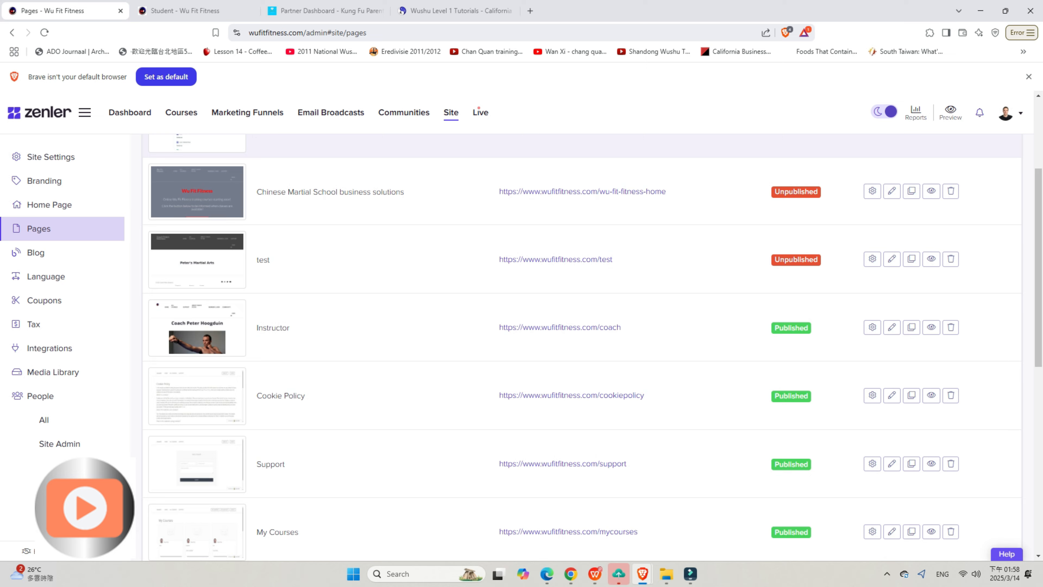
scroll(583, 347, down, 4)
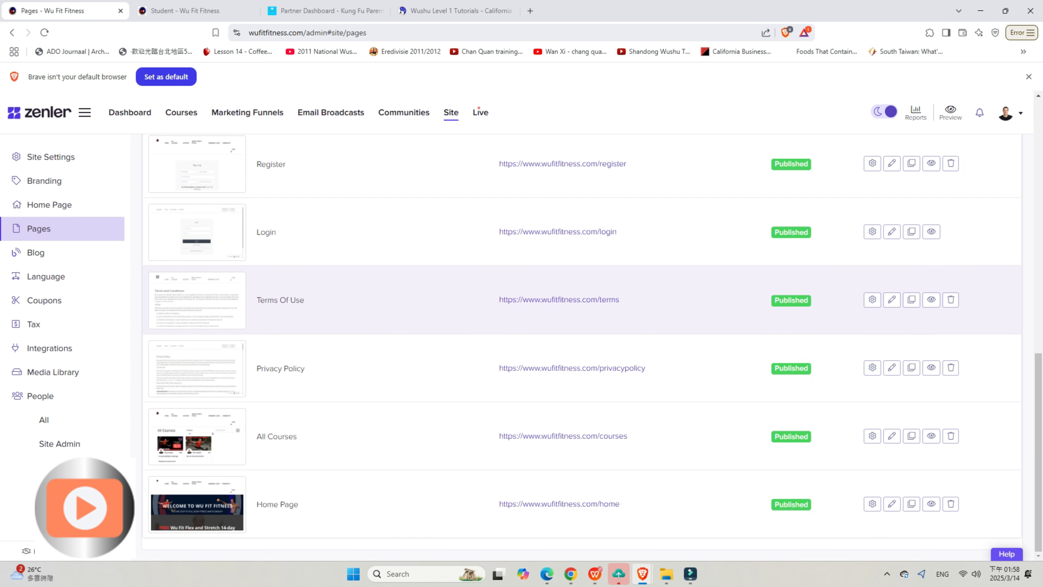
scroll(582, 300, up, 9)
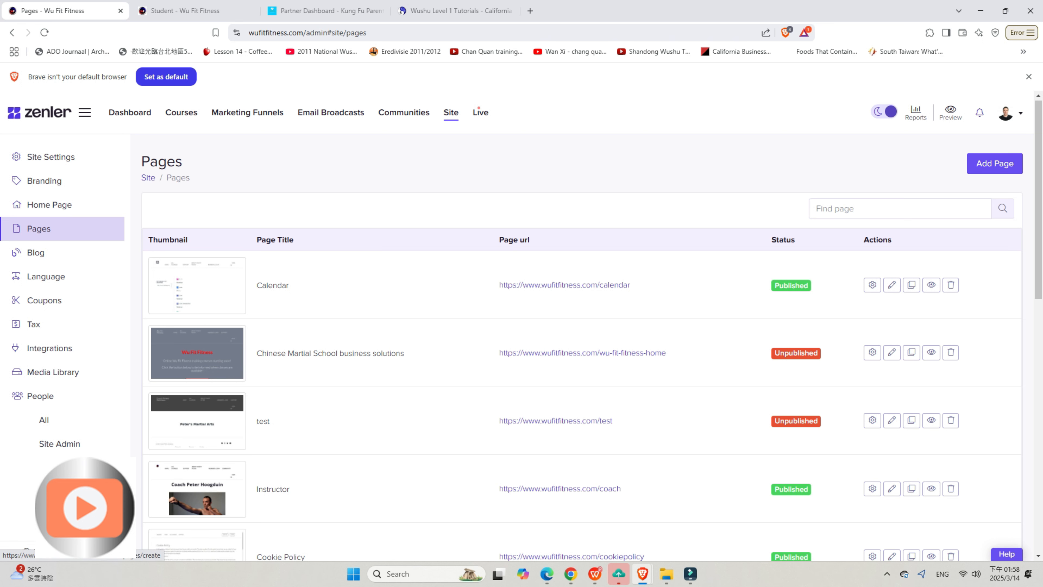
Step: Add a new page titled Test with the URL ending test-1test, based on the Blank Page template
click(994, 163)
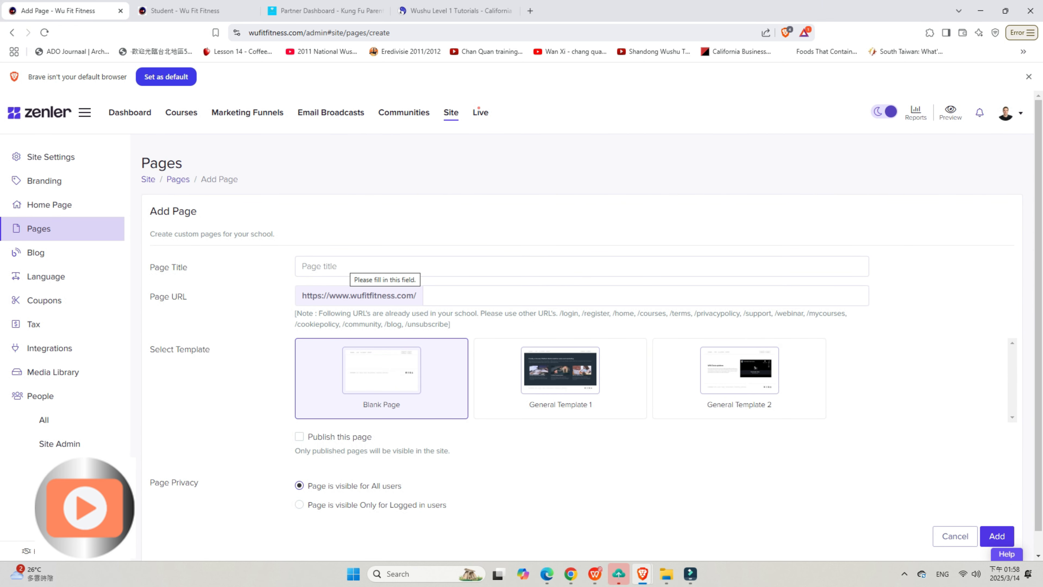
click(350, 266)
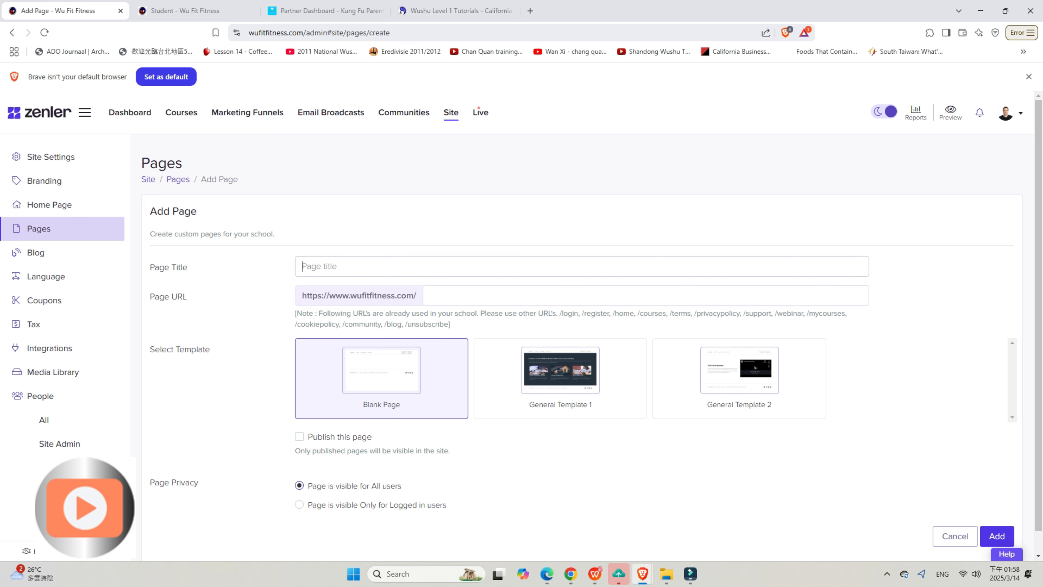
text(Test)
key(Tab)
text(test)
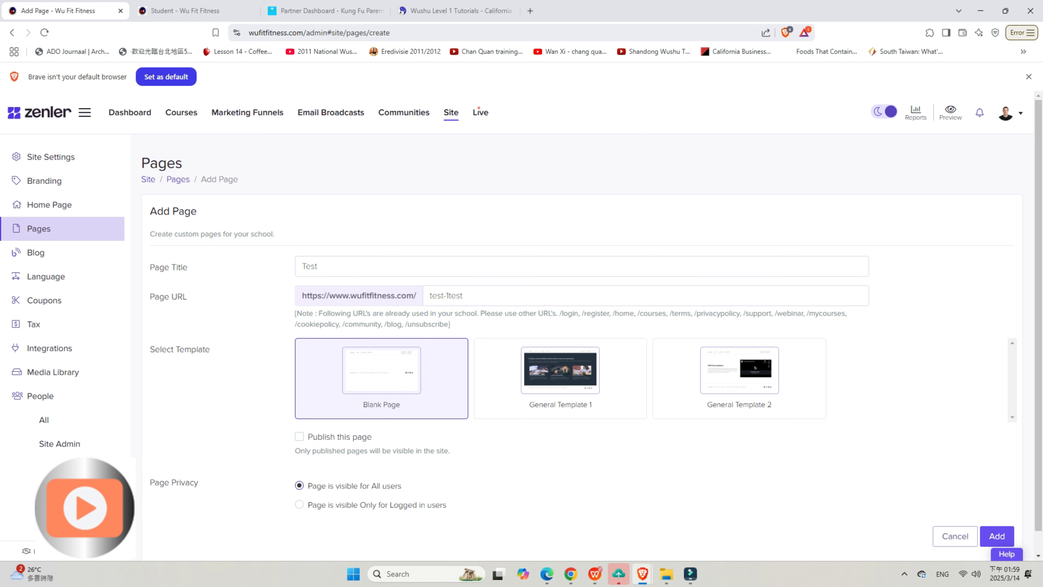
click(996, 536)
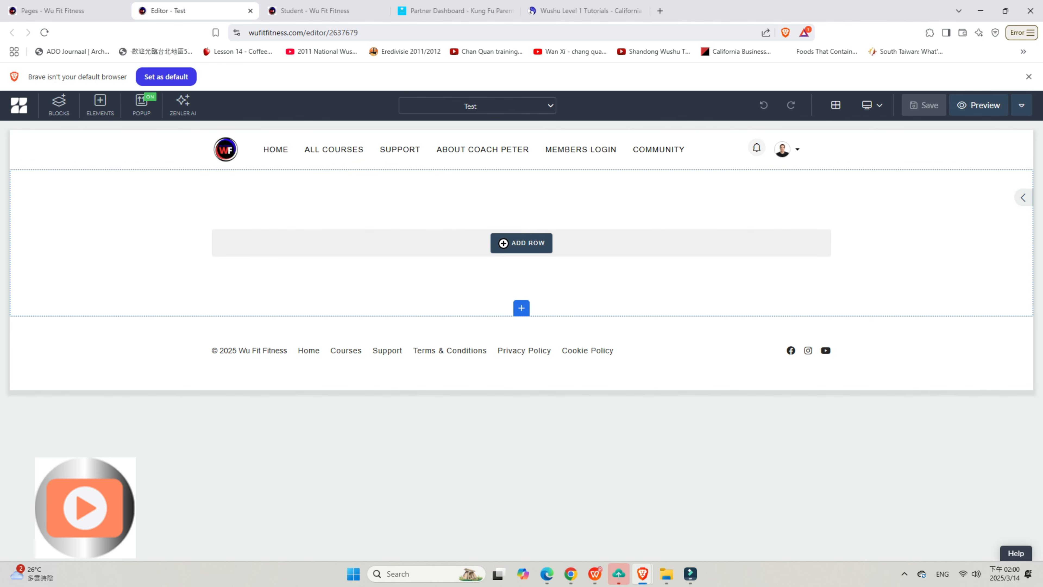
Step: Add a single-column 100% row to the empty section and place a Heading 1 element in it
click(521, 243)
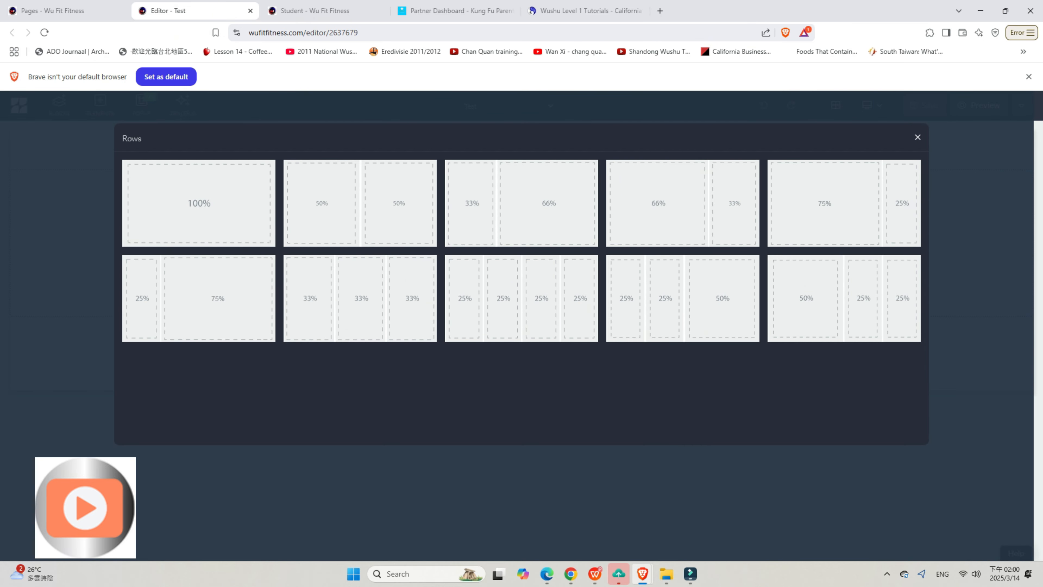
click(918, 137)
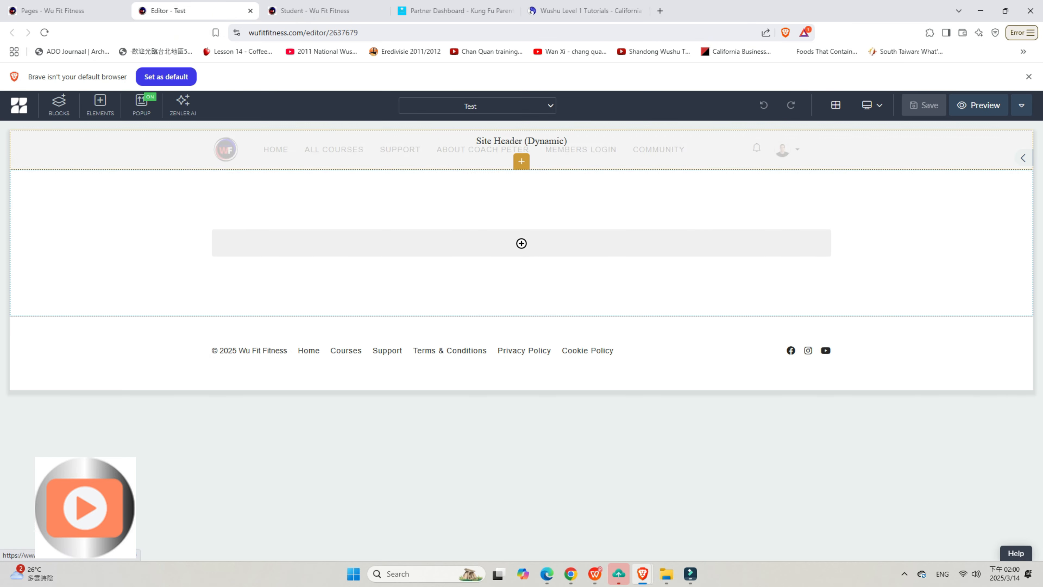
click(199, 203)
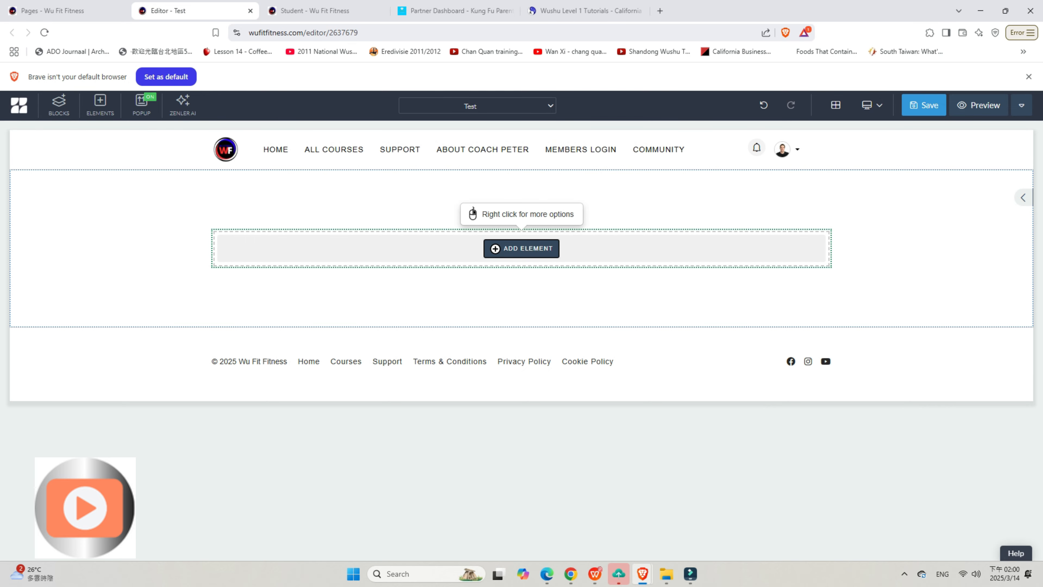
click(521, 248)
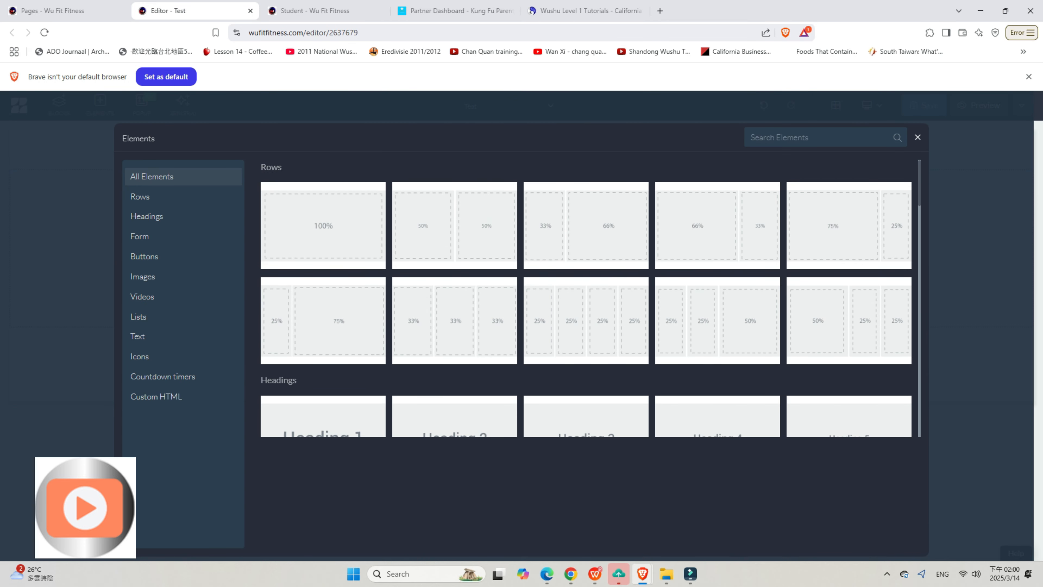
scroll(455, 317, down, 2)
click(323, 330)
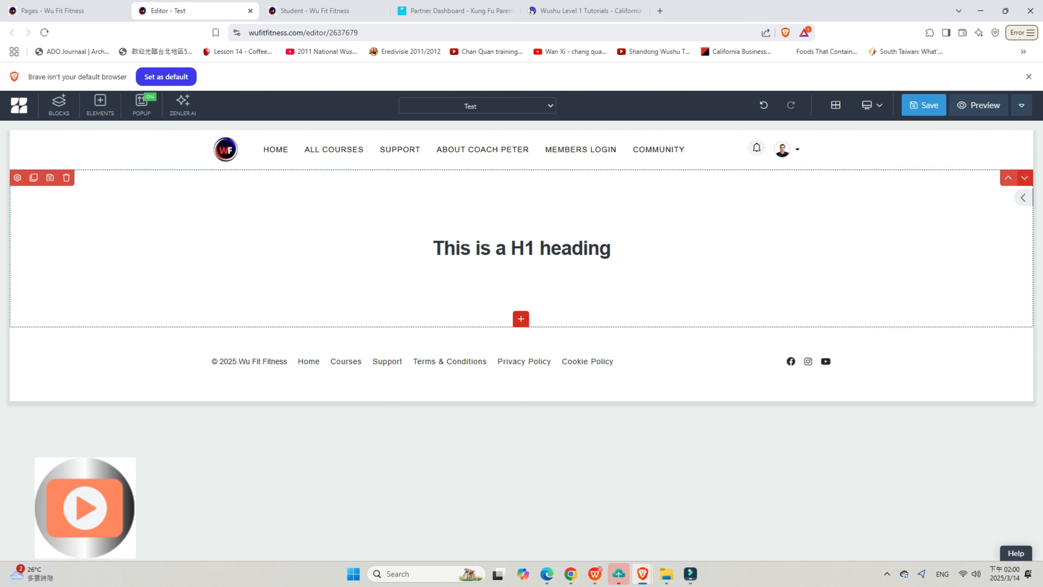
Step: Replace the H1 heading's placeholder text with Test
click(515, 250)
key(BackSpace)
key(BackSpace)
key(BackSpace)
key(BackSpace)
key(BackSpace)
key(BackSpace)
key(BackSpace)
key(BackSpace)
key(BackSpace)
key(BackSpace)
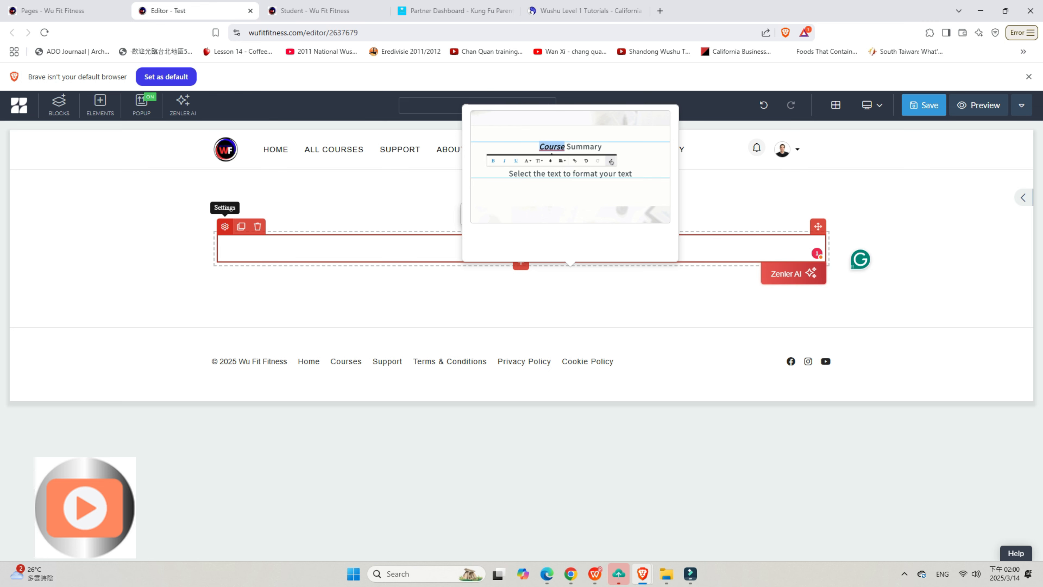
click(225, 226)
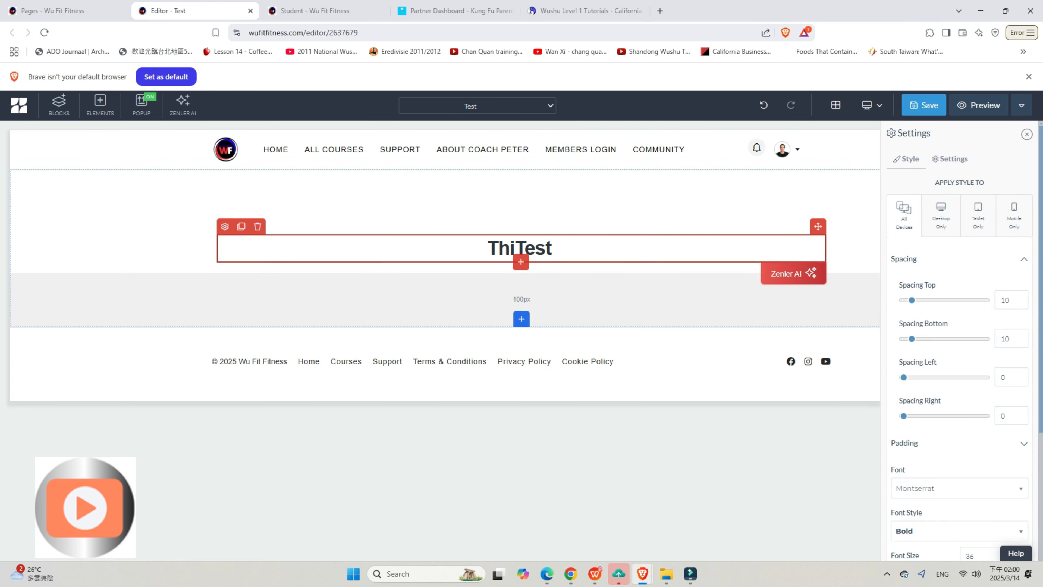
scroll(959, 341, down, 4)
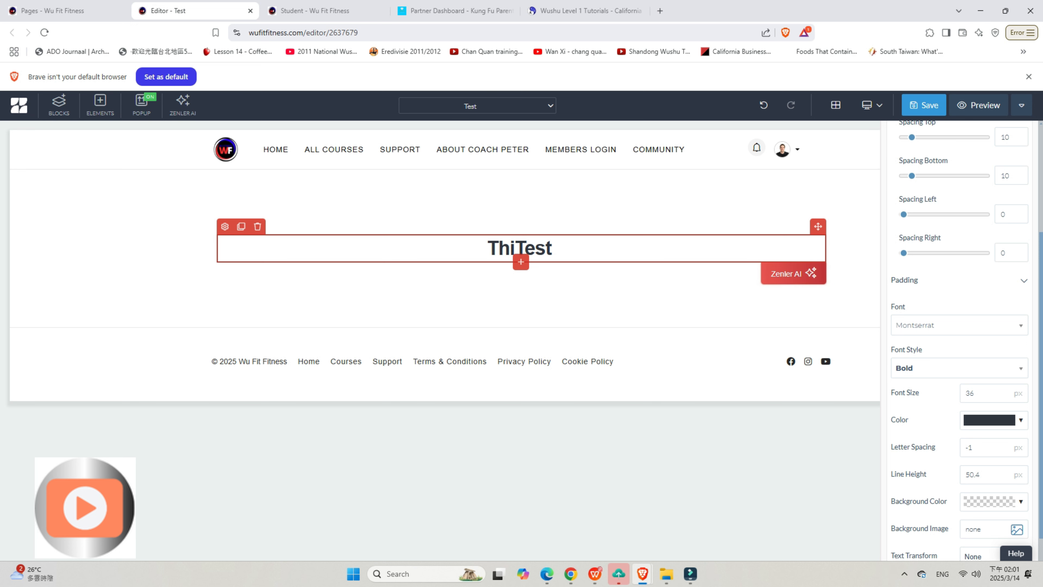
click(557, 248)
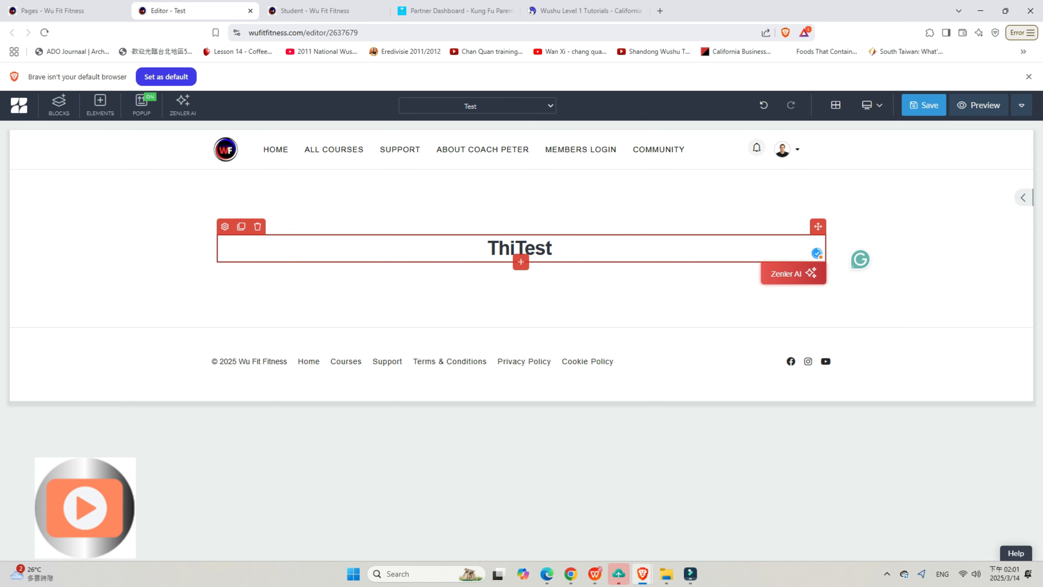
click(515, 248)
key(BackSpace)
key(BackSpace)
key(BackSpace)
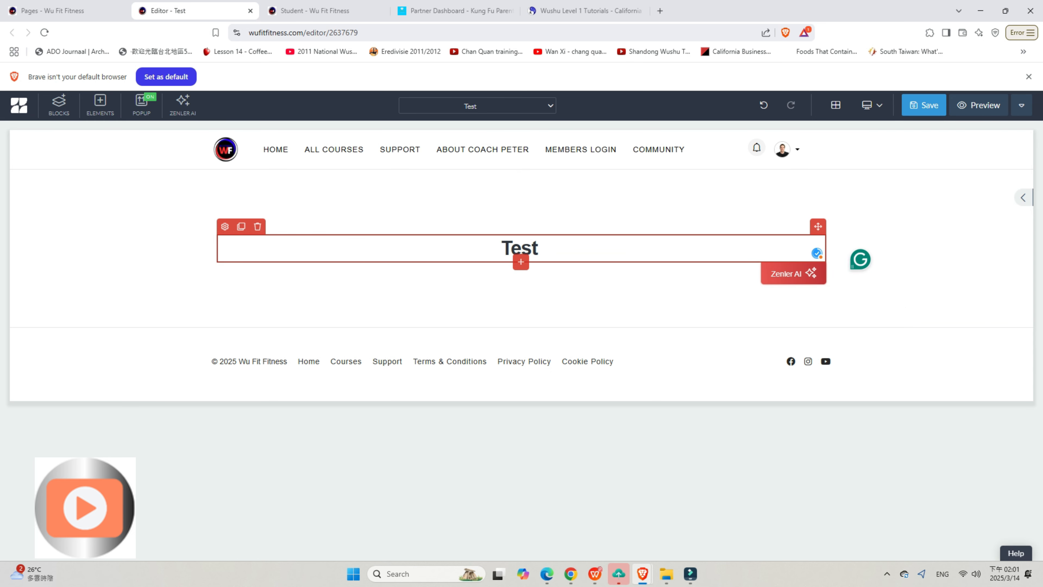
Step: Change the Test heading's font to Lato in its style settings
click(224, 226)
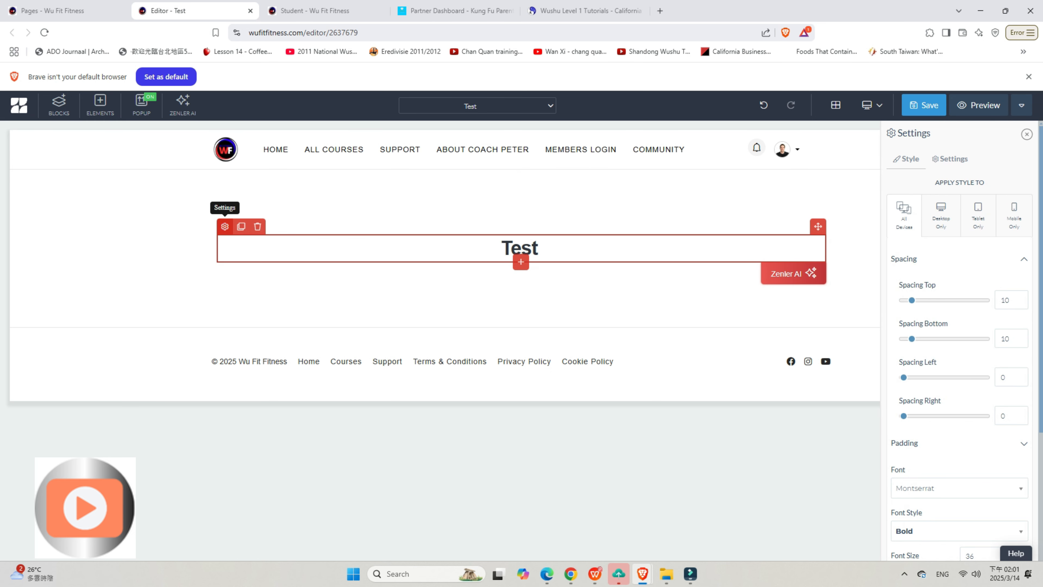
scroll(961, 340, down, 2)
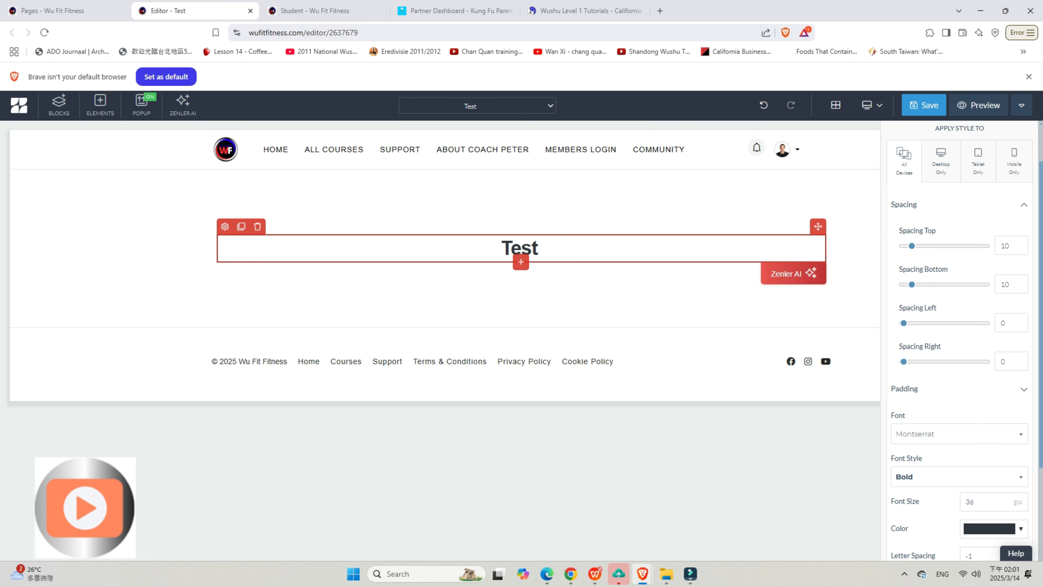
click(959, 434)
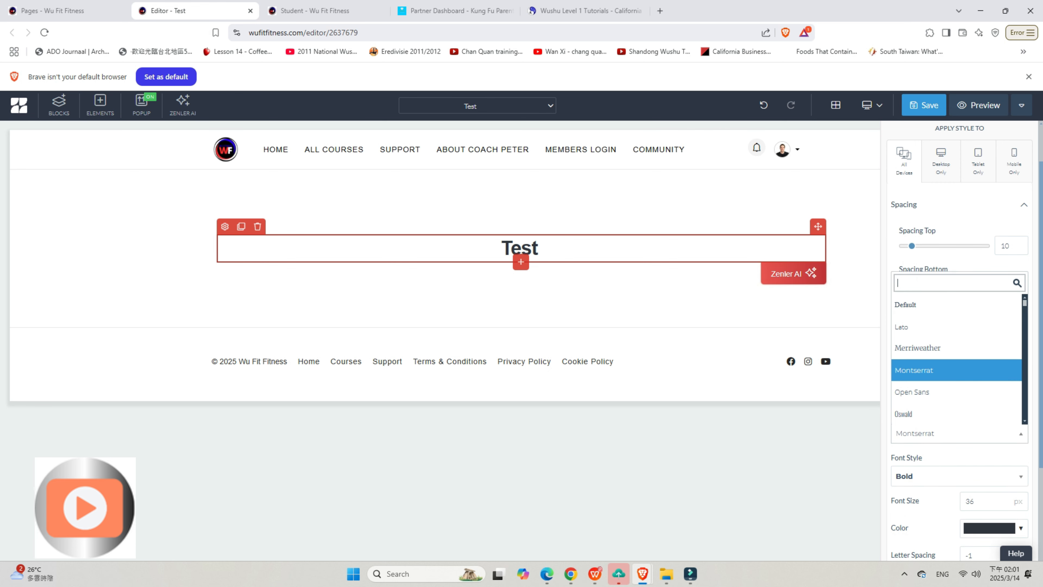
click(953, 328)
scroll(954, 328, down, 4)
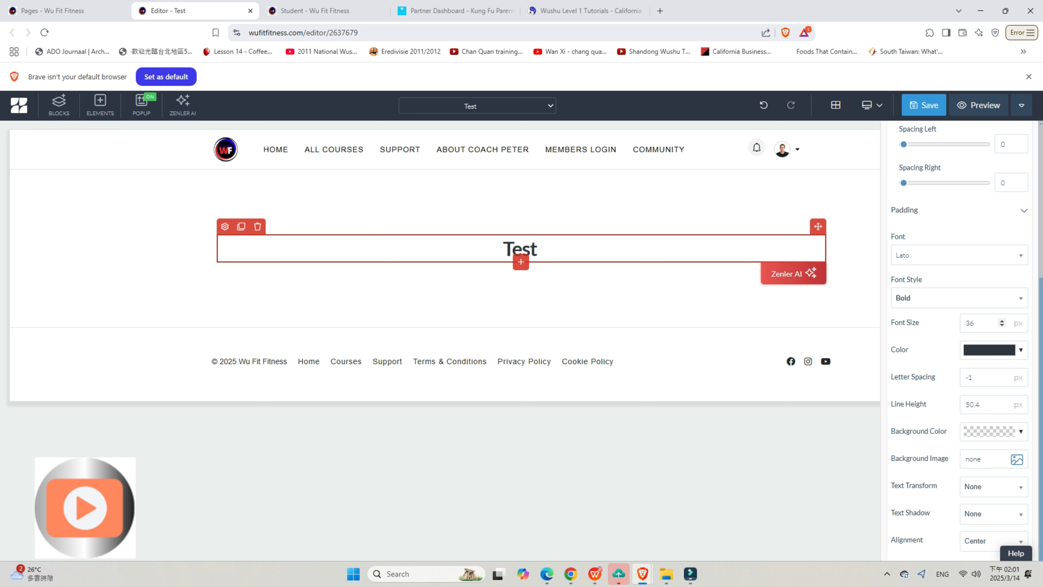
Step: Set the Test heading's font size to 50 px and its letter spacing to 2 px
click(1002, 321)
triple_click(1002, 321)
double_click(1001, 320)
triple_click(1002, 320)
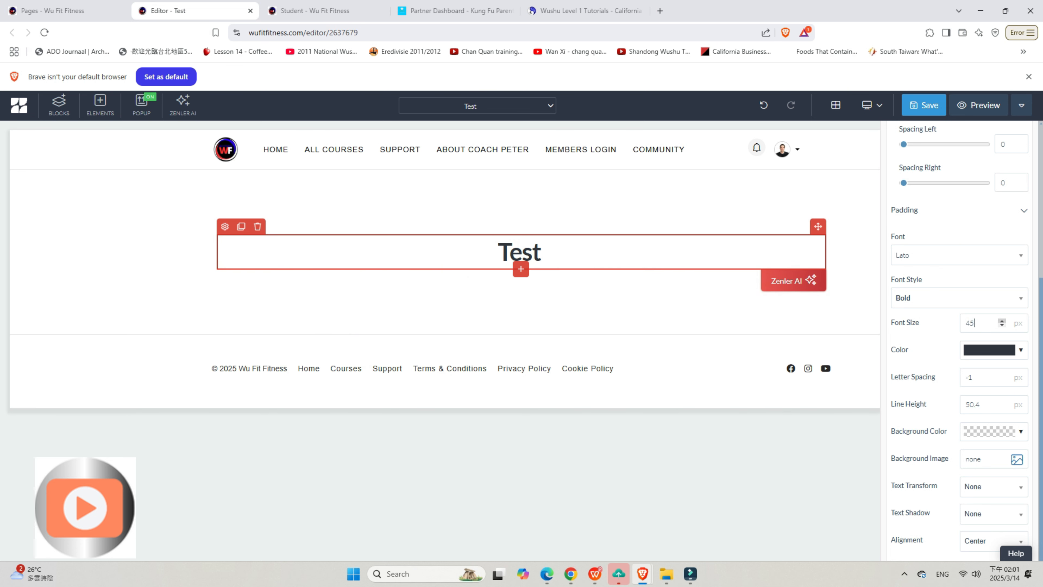
double_click(1002, 321)
double_click(1002, 321)
click(1002, 320)
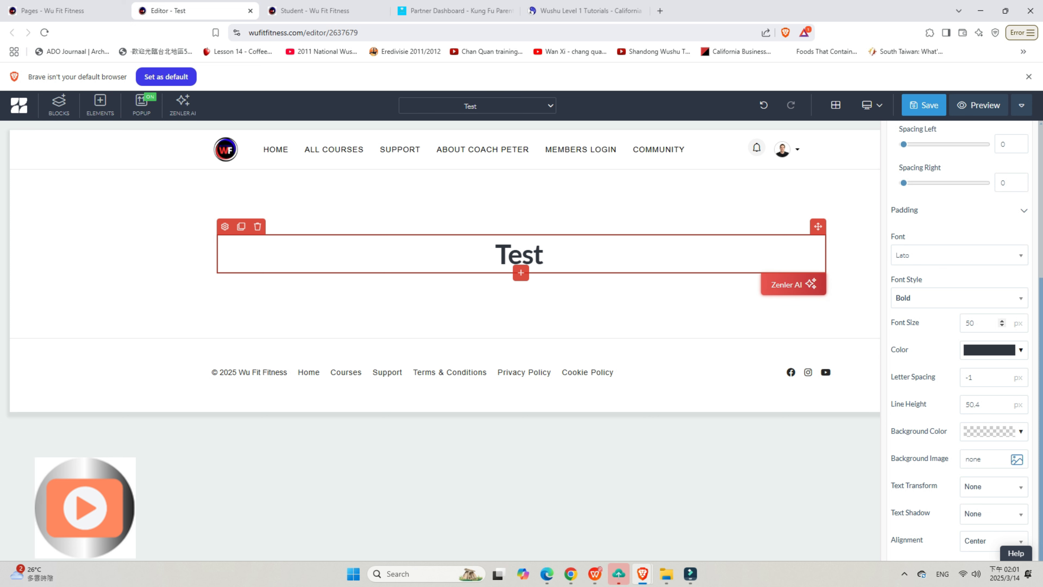
click(1002, 375)
click(1002, 374)
click(1001, 374)
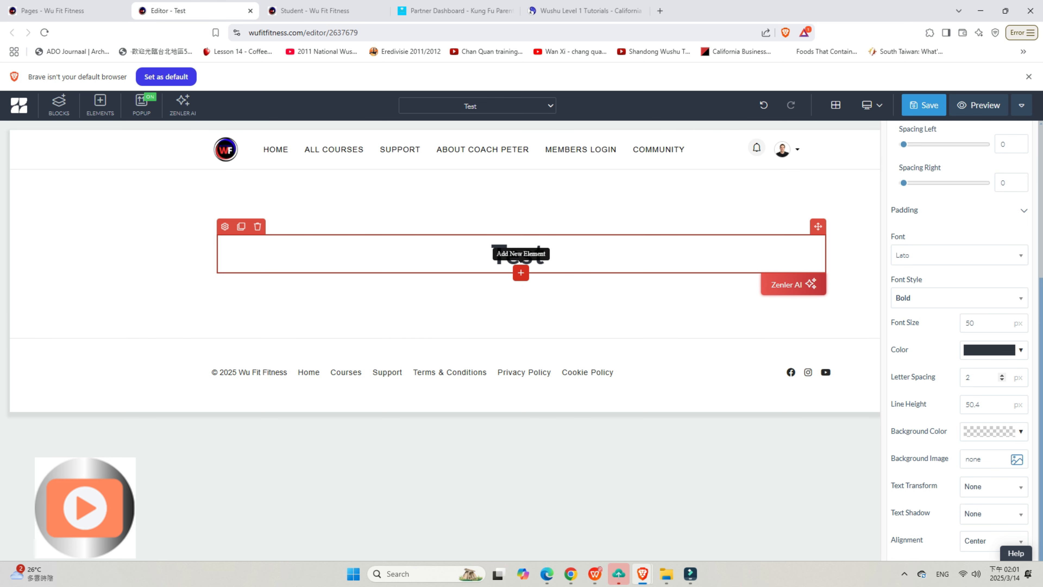
Step: Add a two-column 50%/50% row below the heading and place a button element in its left column
click(521, 272)
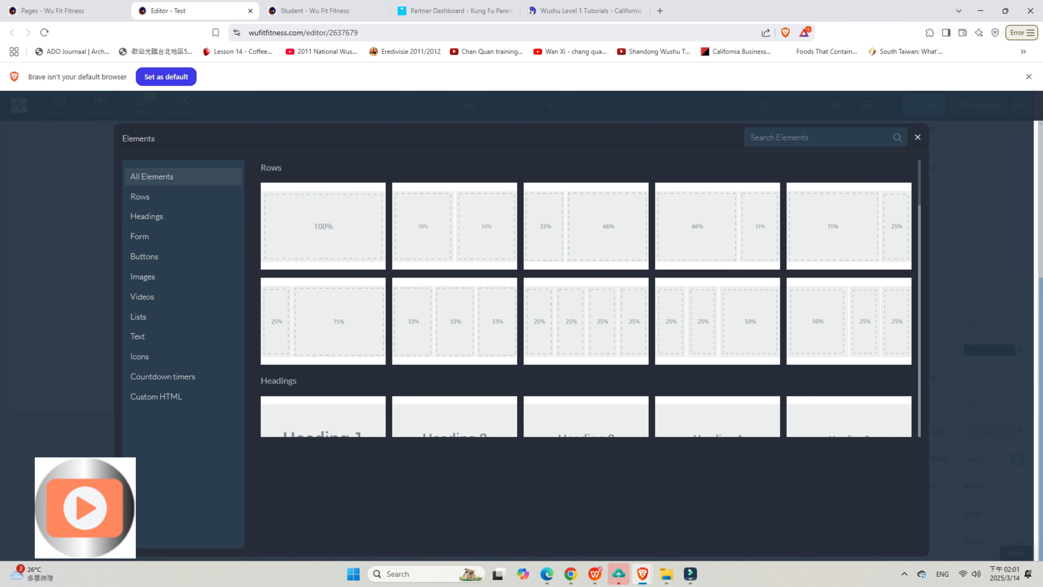
click(455, 226)
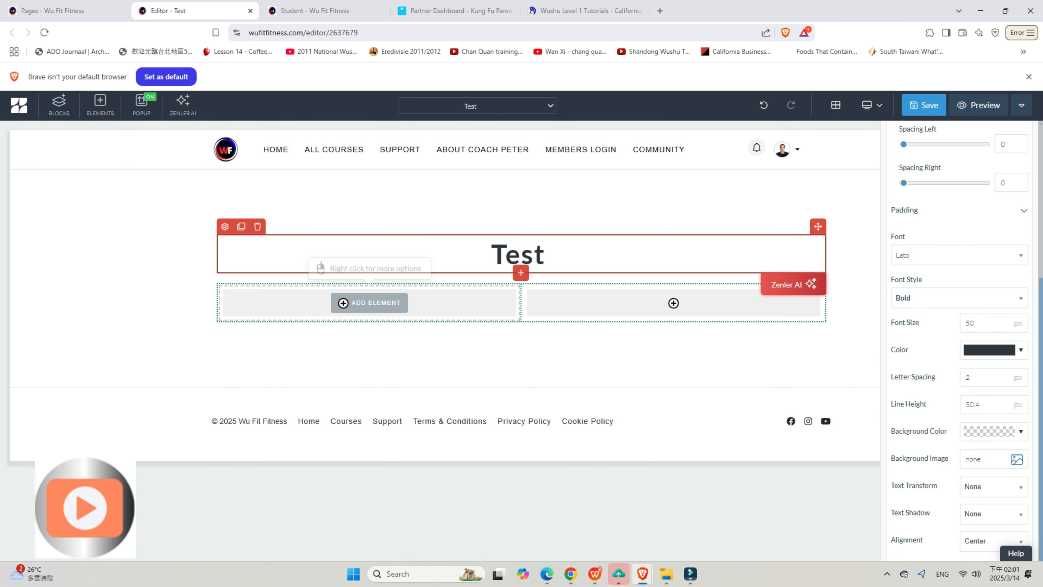
click(369, 303)
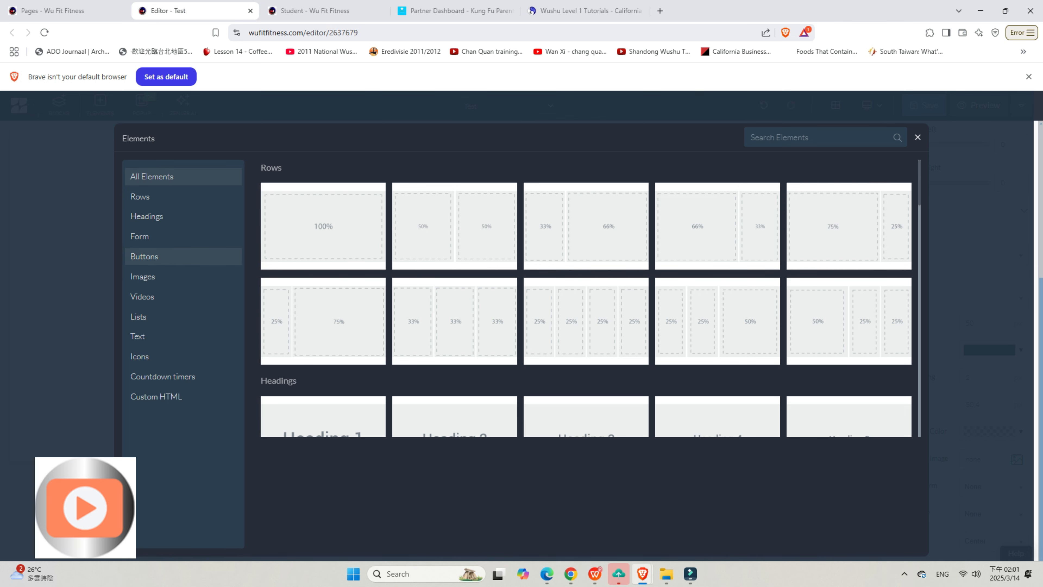
click(165, 256)
click(323, 203)
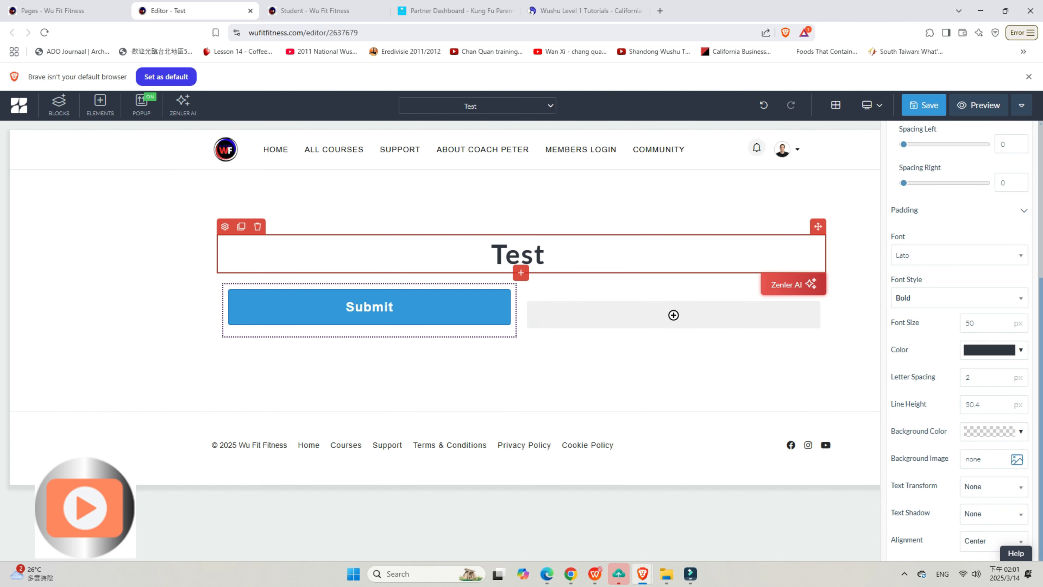
Step: Apply the Rounded Button design to the Submit button
click(296, 307)
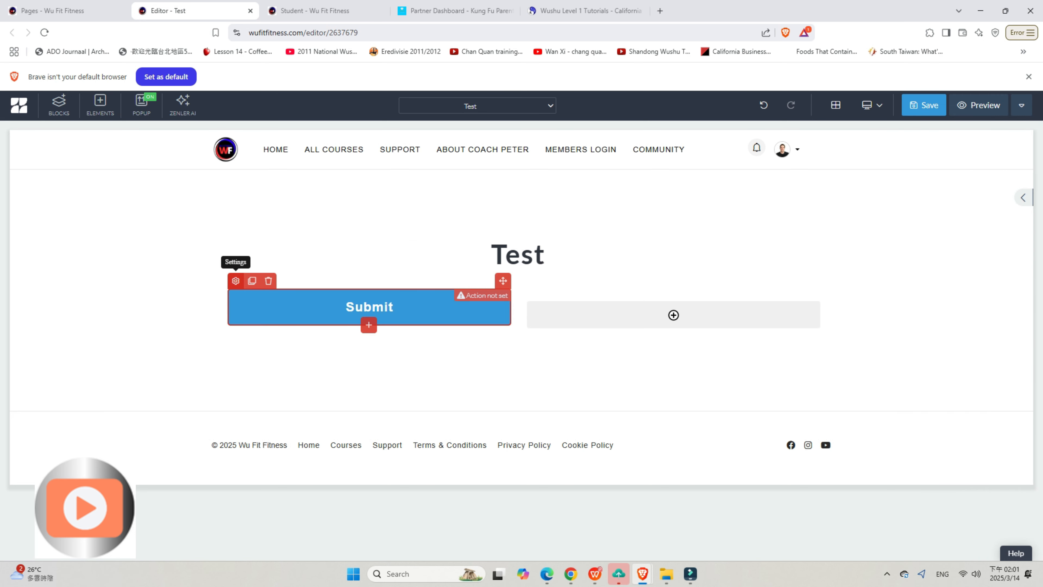
click(235, 281)
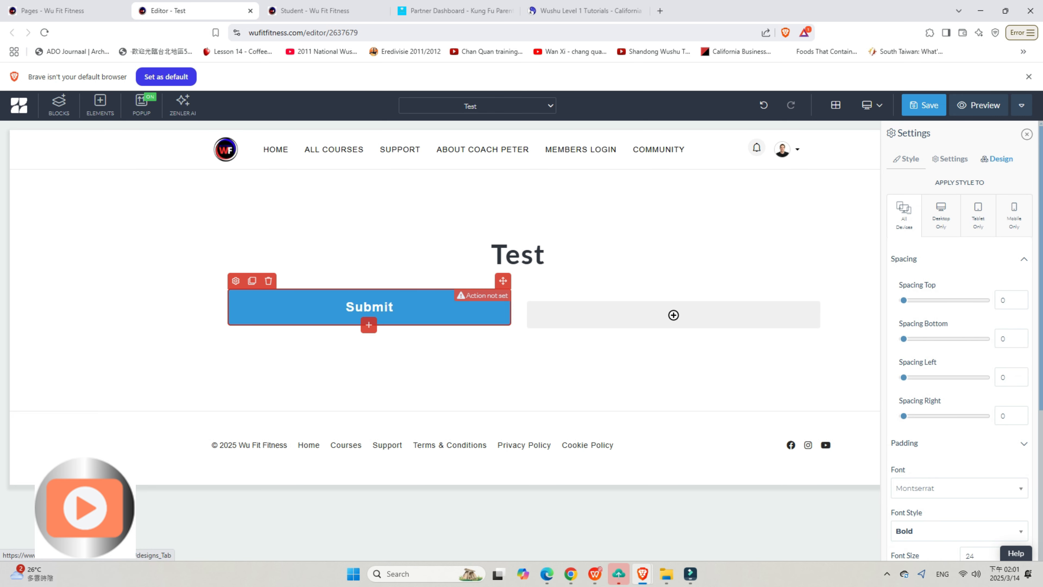
click(997, 159)
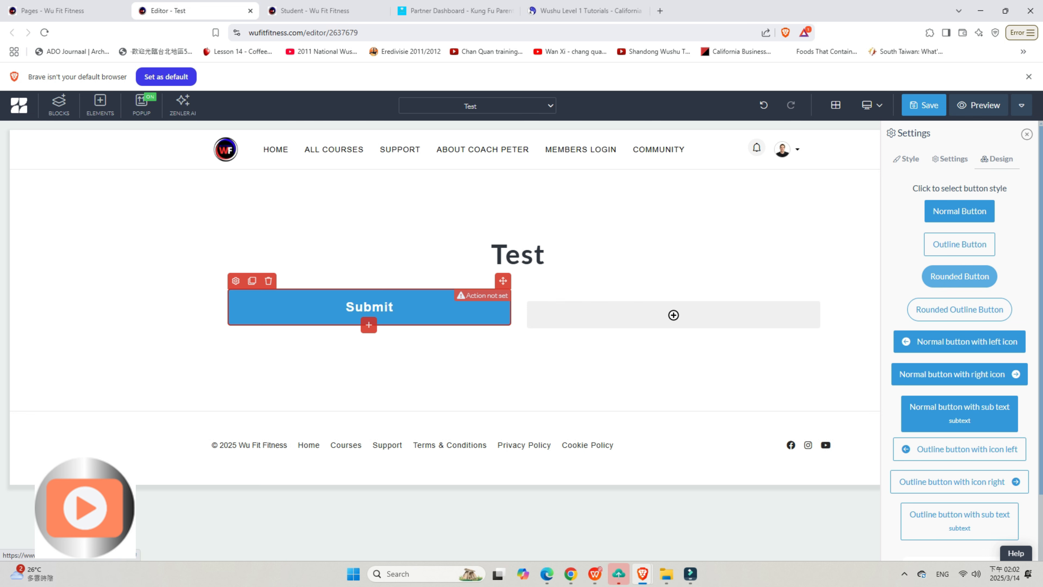
click(959, 276)
click(855, 281)
Step: Set the Submit button's background color to red in its style settings
click(236, 281)
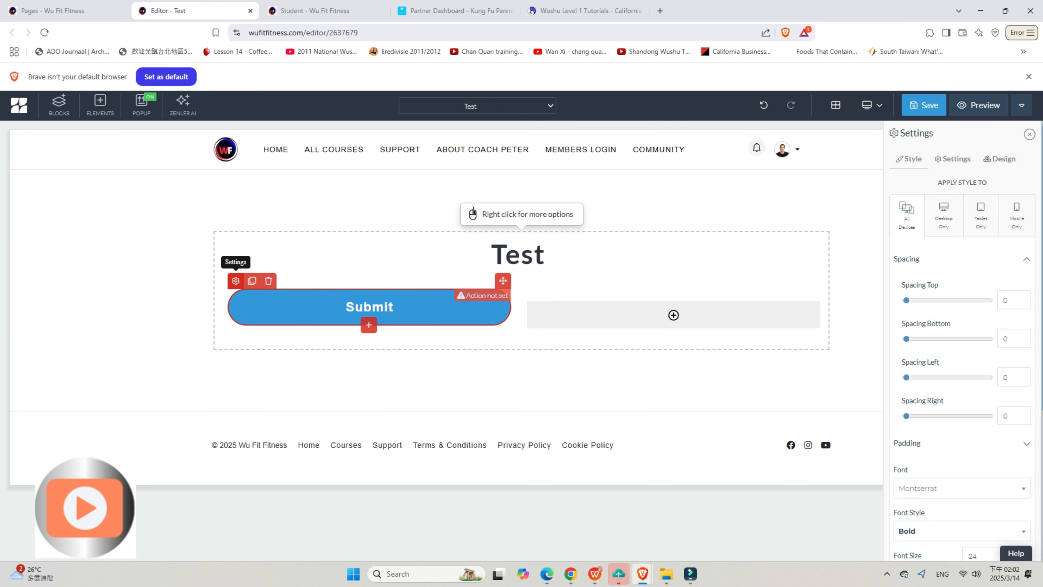
scroll(960, 349, down, 7)
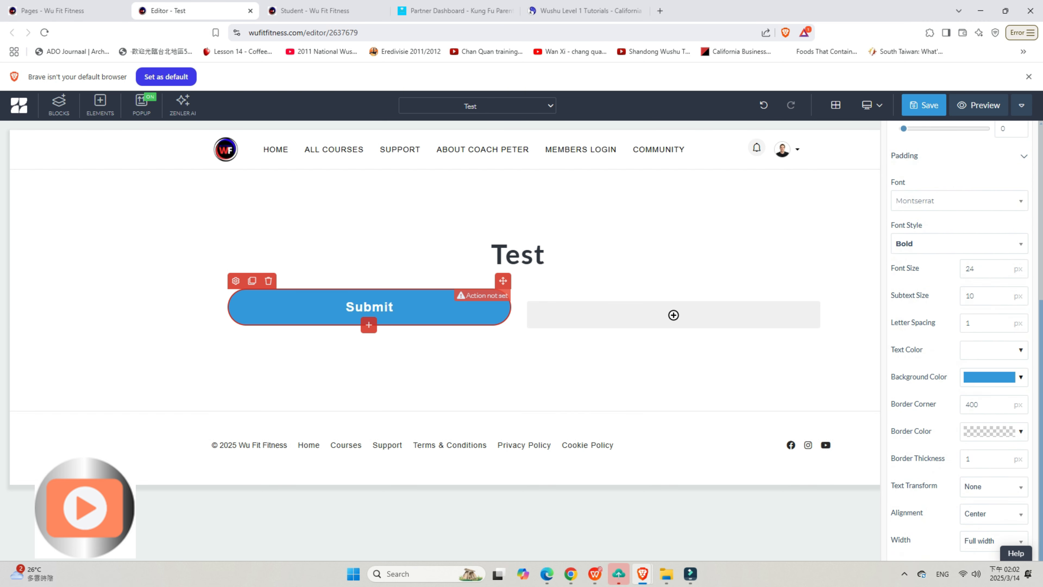
scroll(961, 349, up, 3)
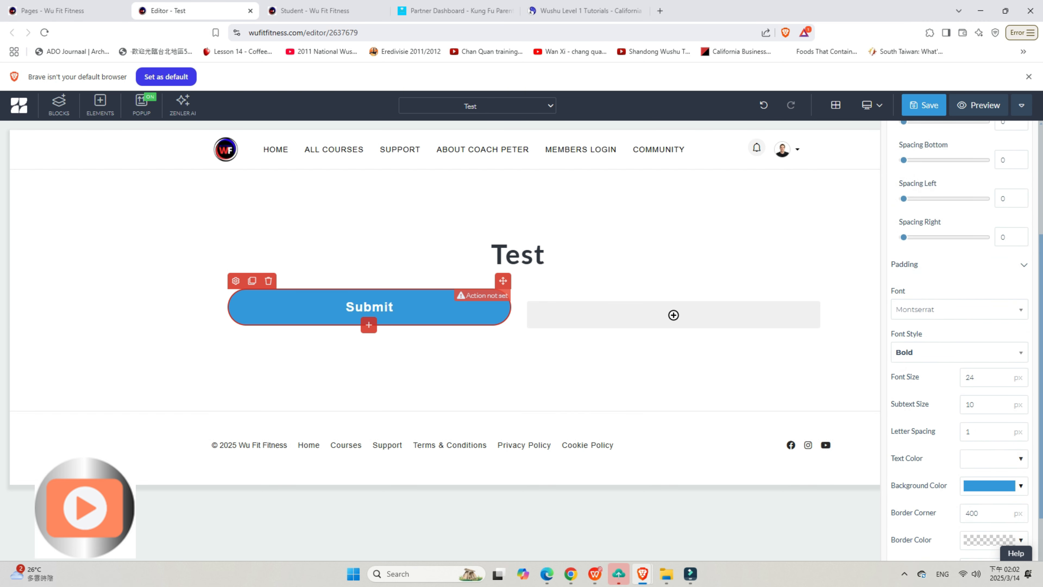
click(995, 485)
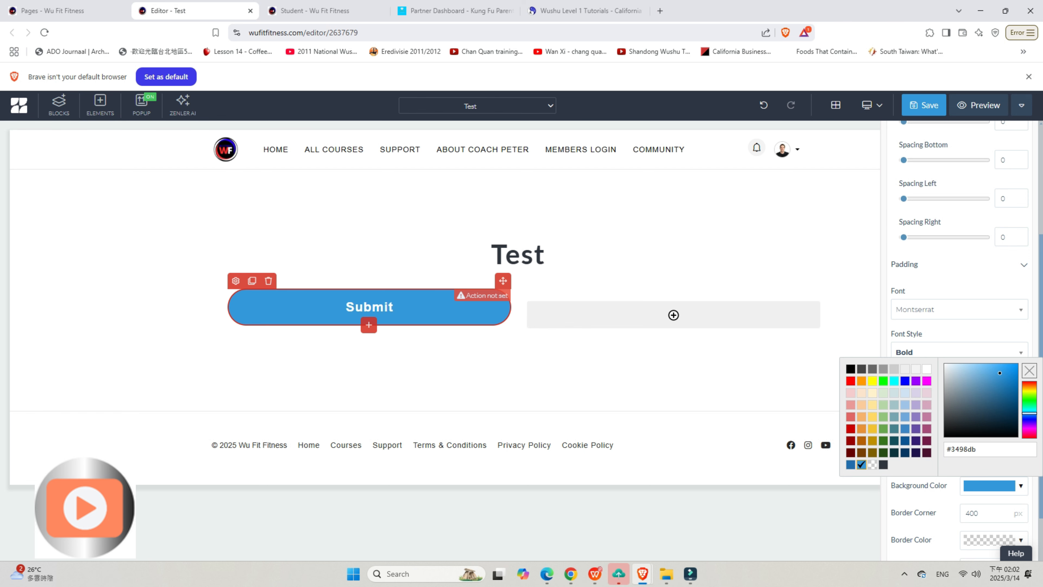
click(850, 380)
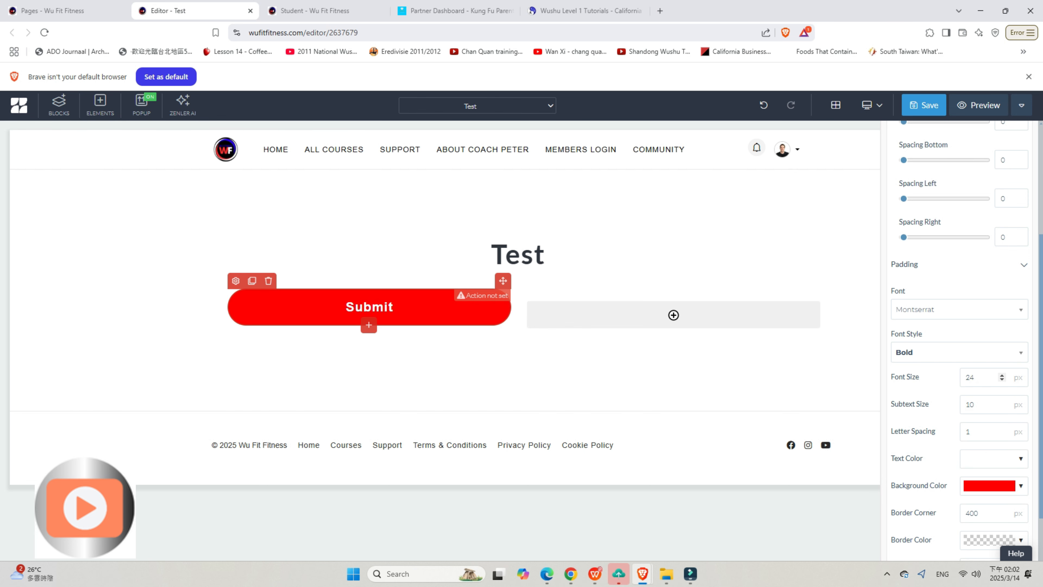
Step: Reduce the Submit button's font size to 18 px
click(1002, 379)
click(1002, 380)
click(1002, 380)
click(1002, 380)
click(1002, 379)
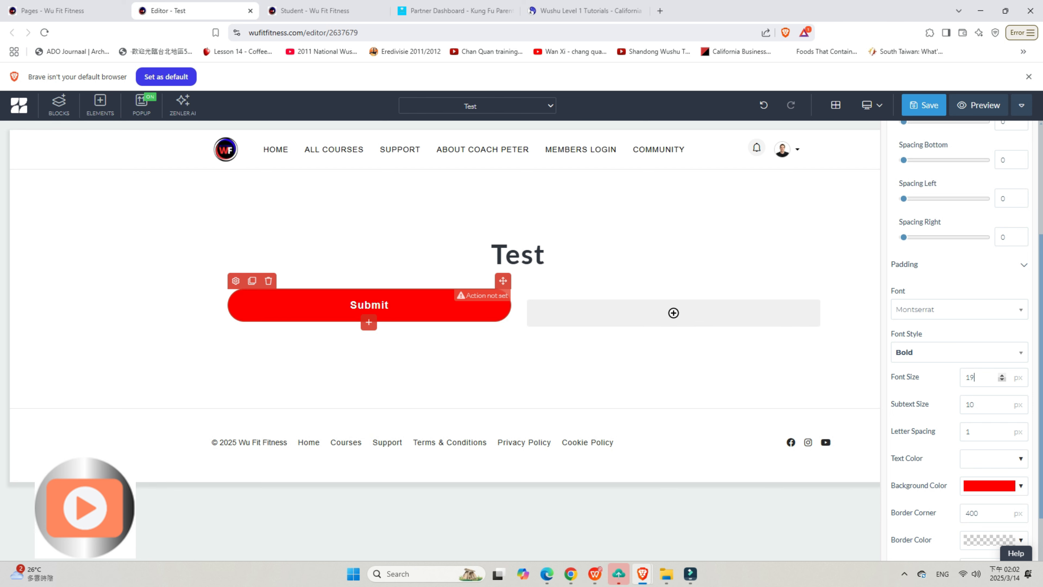
click(1002, 379)
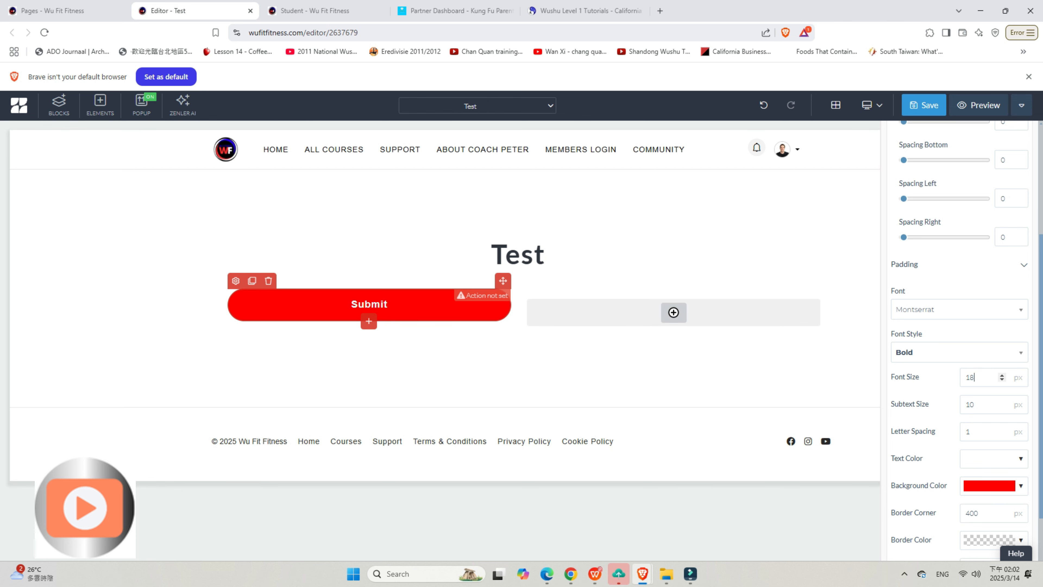
Step: Change the Submit button's width setting to Normal
click(236, 281)
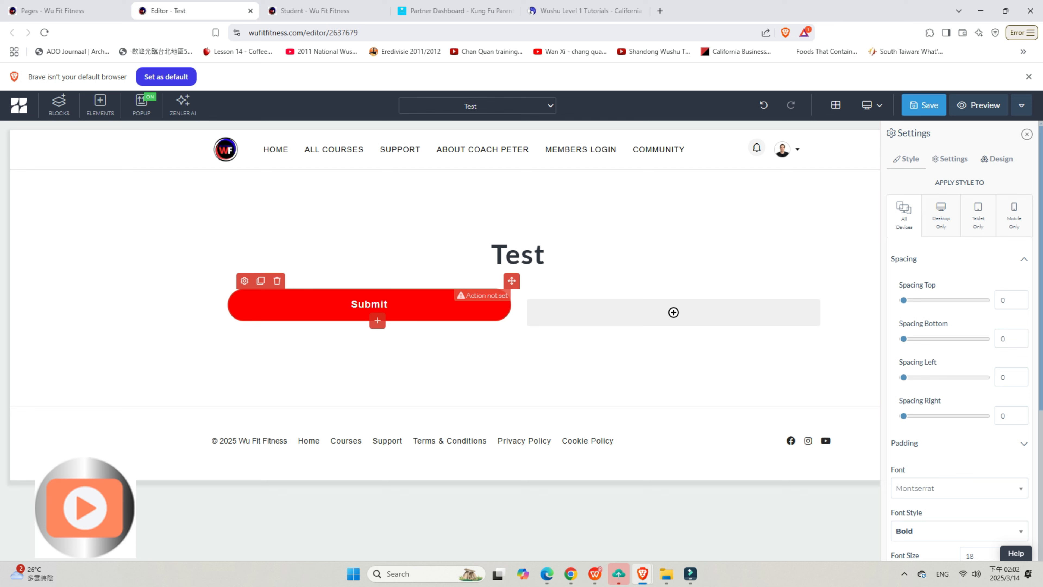
scroll(961, 343, down, 3)
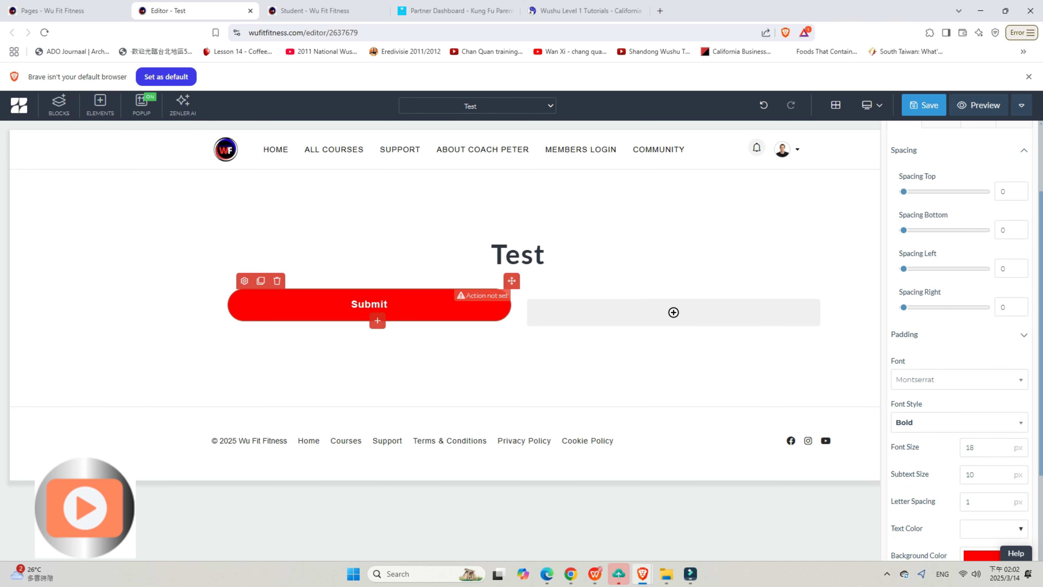
scroll(961, 343, down, 5)
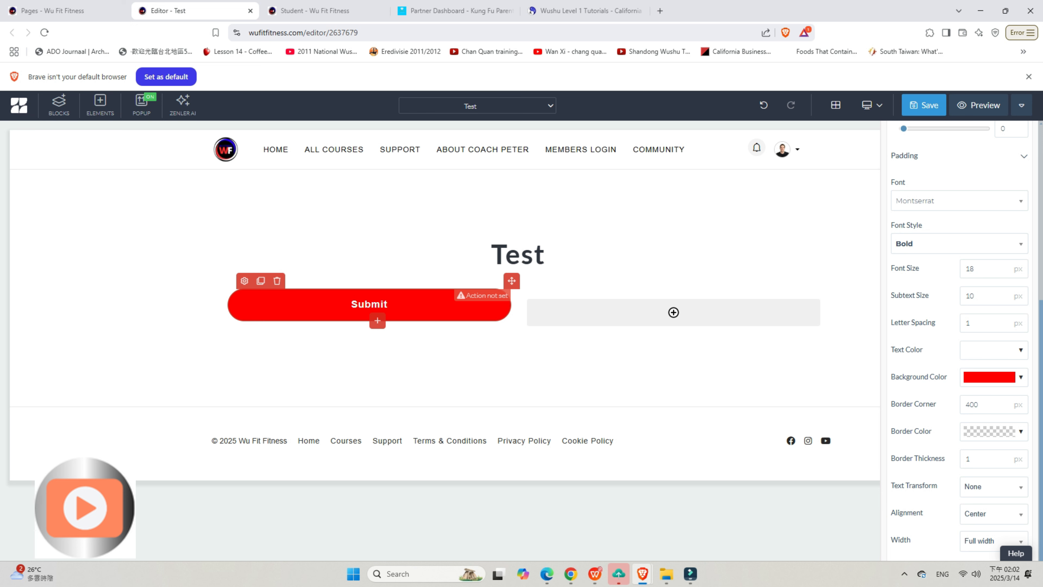
click(994, 540)
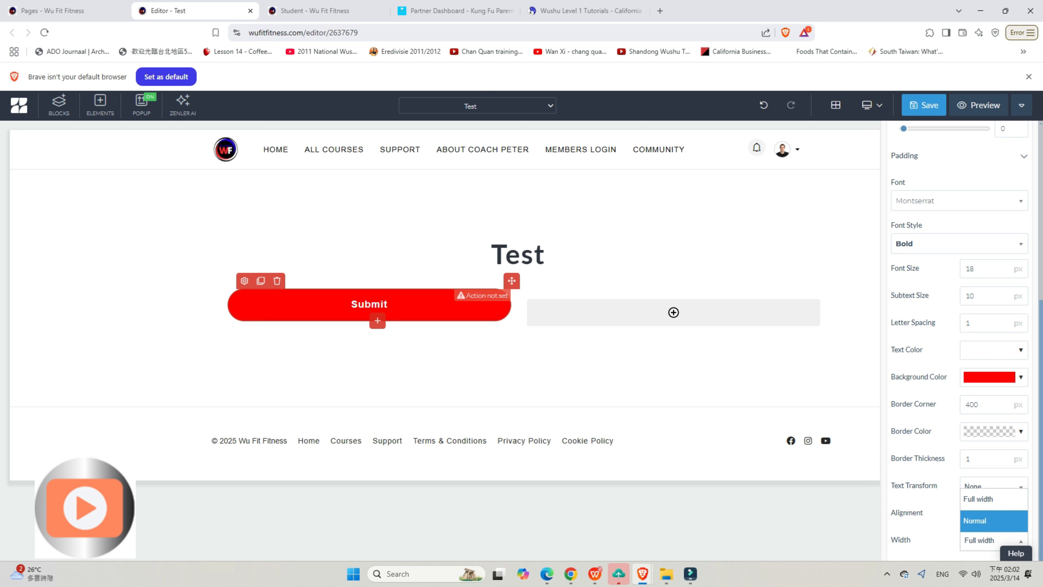
key(Return)
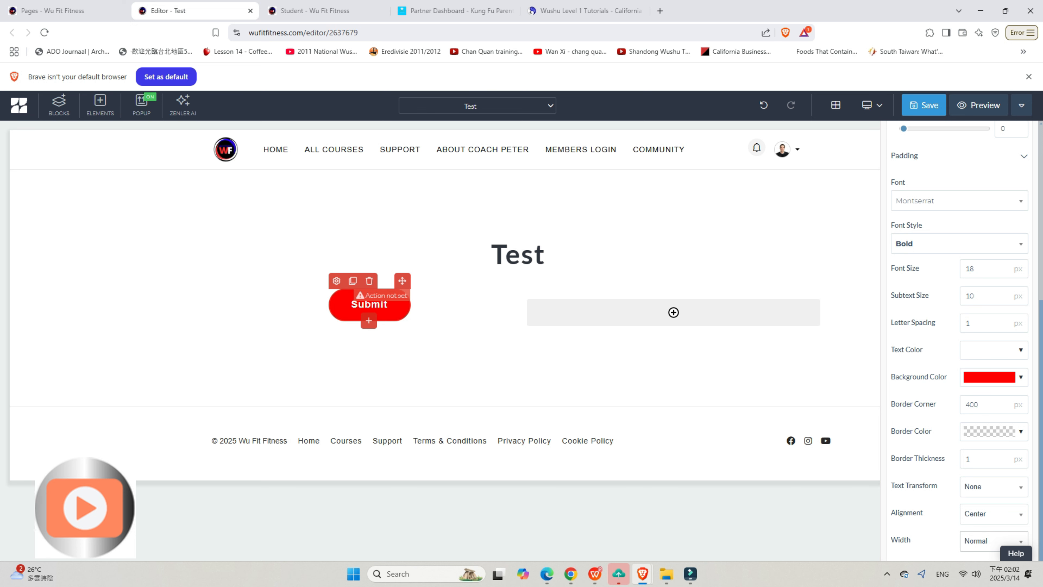
Step: Set the Submit button's left and right padding to 70 each
scroll(959, 341, up, 3)
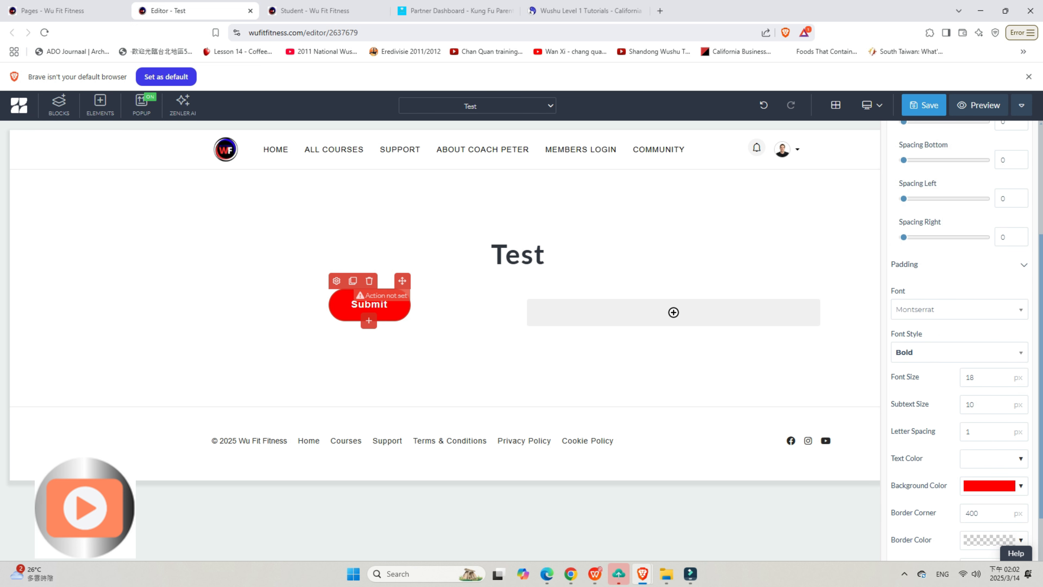
click(1023, 264)
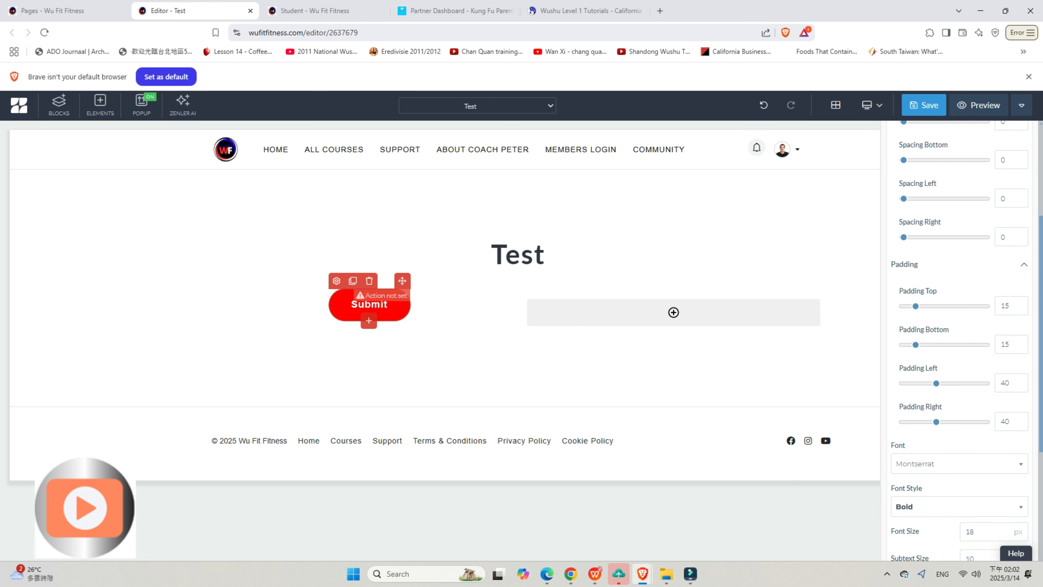
drag(936, 383, 961, 383)
drag(937, 422, 962, 421)
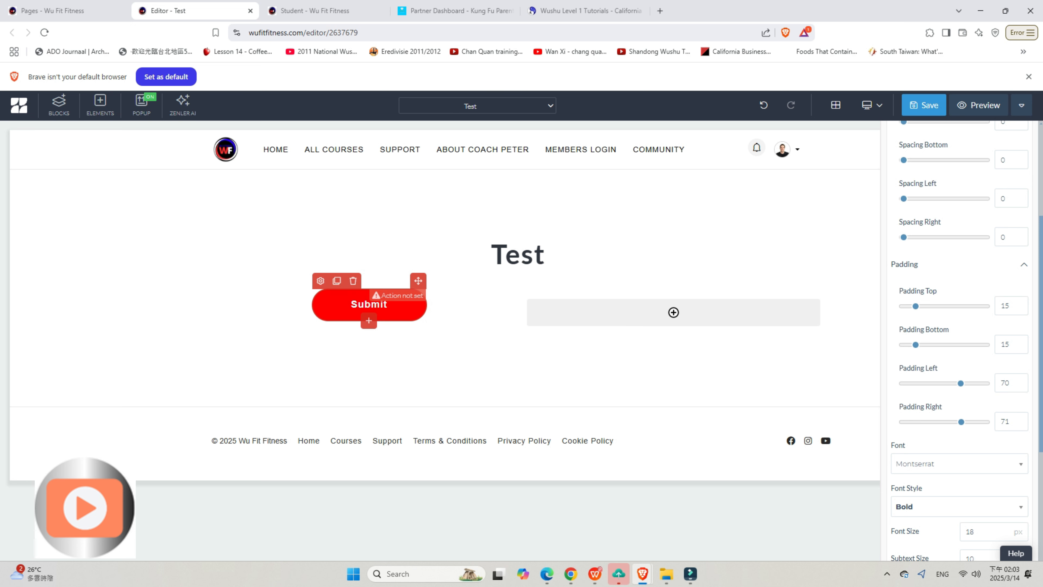
click(1018, 424)
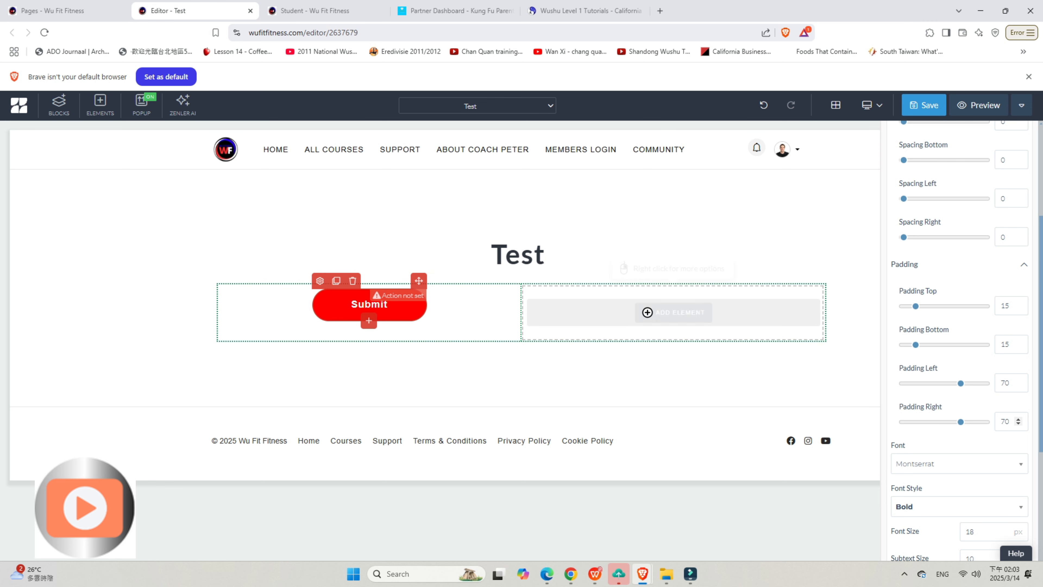
Step: Add a text element to the empty right column of the row
click(673, 311)
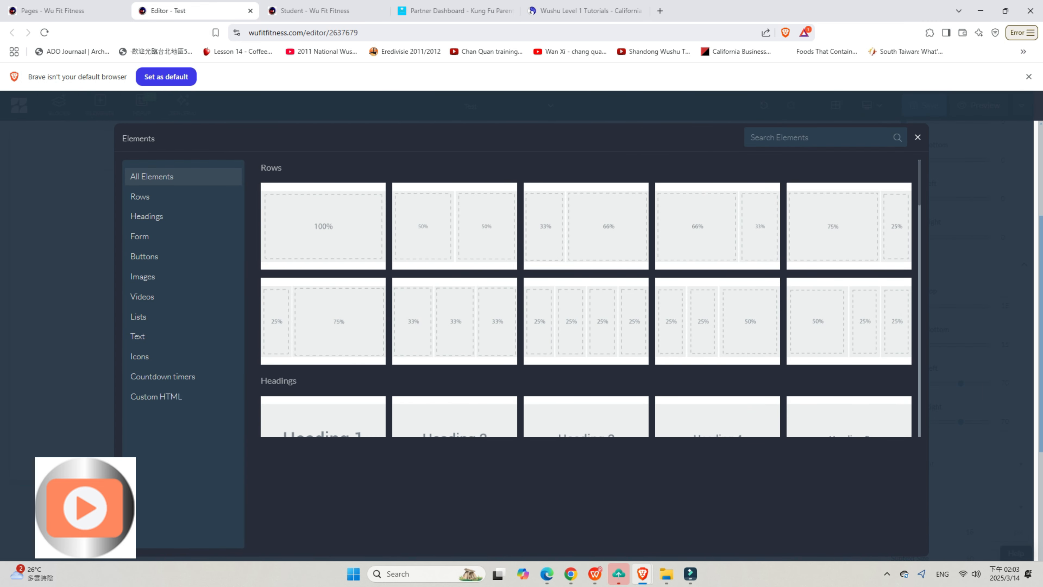
click(138, 336)
click(918, 137)
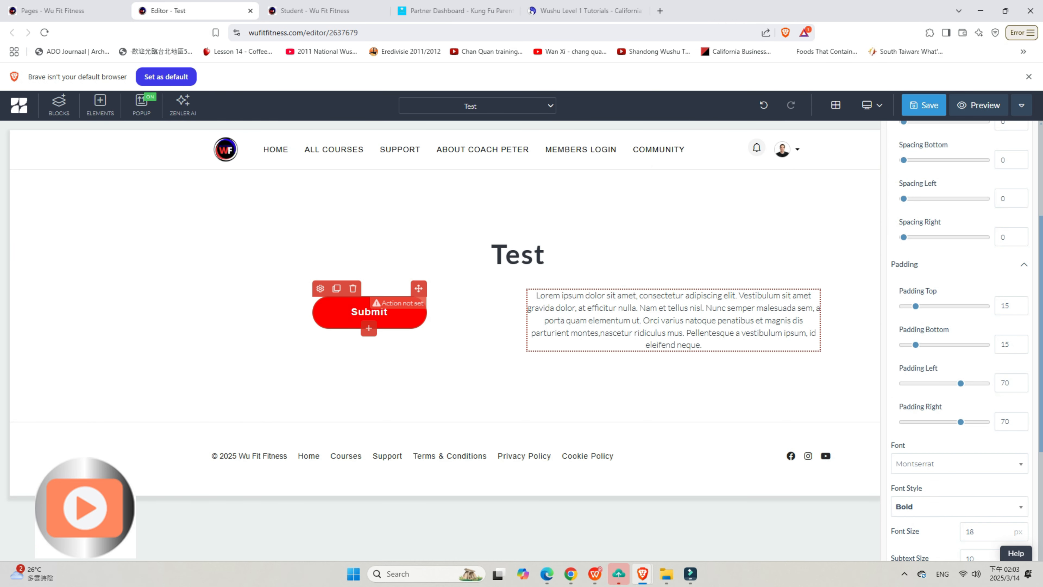
Step: Replace the placeholder paragraph in the right column with "Click the button to join our FREE program"
drag(703, 345, 532, 292)
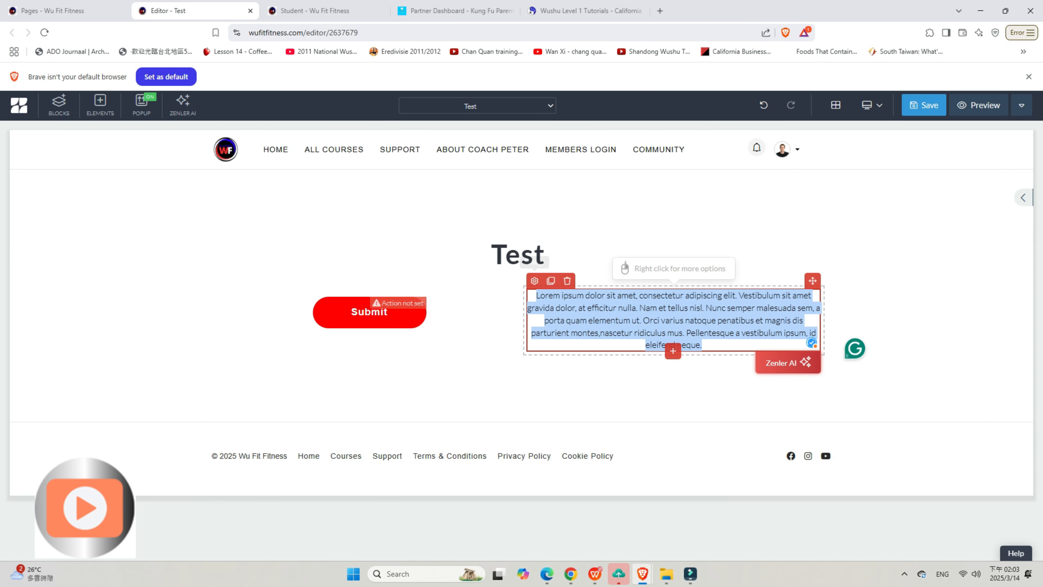
key(BackSpace)
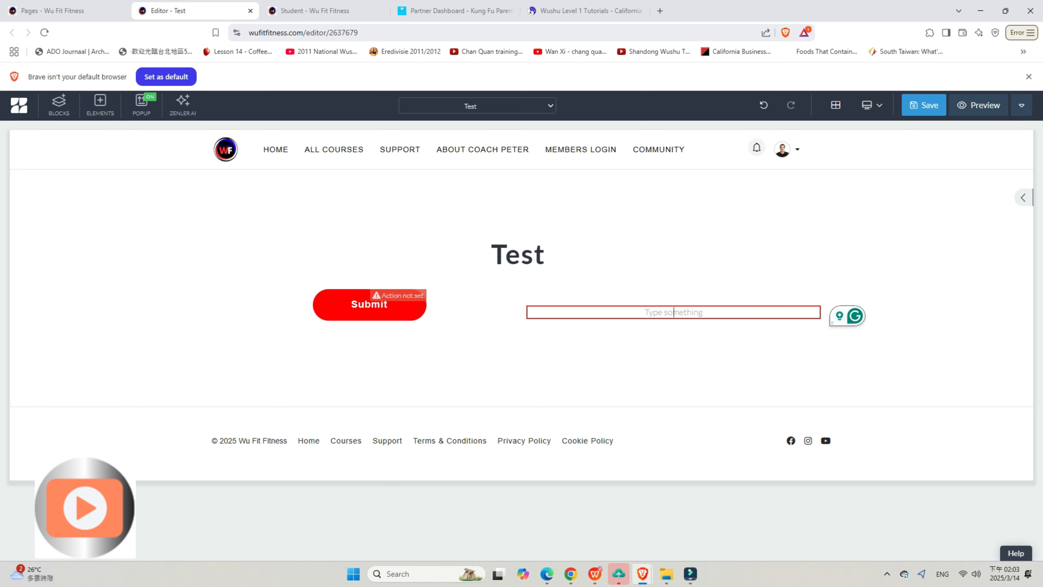
text(Click the button)
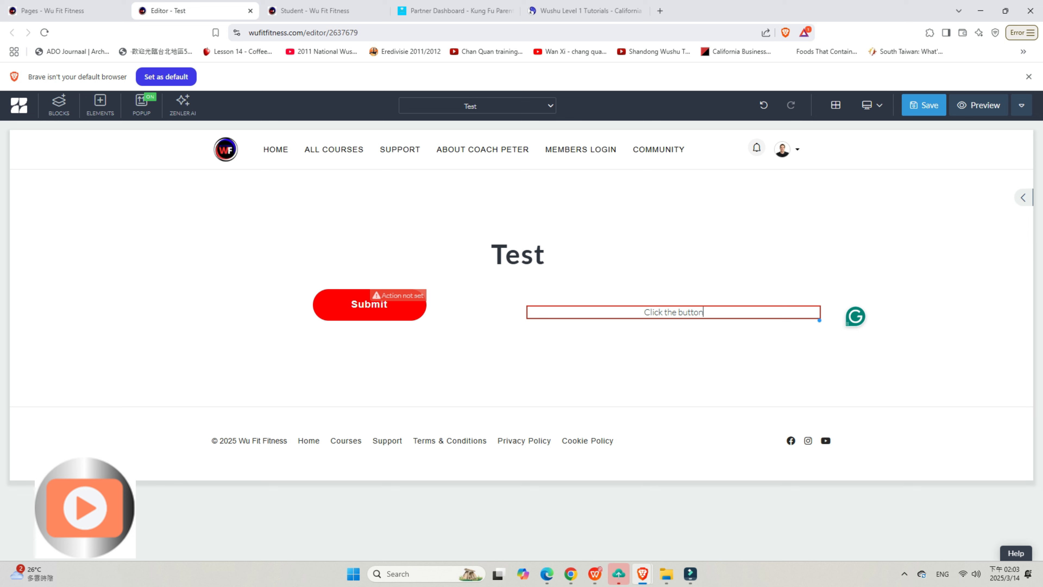
text( to jo)
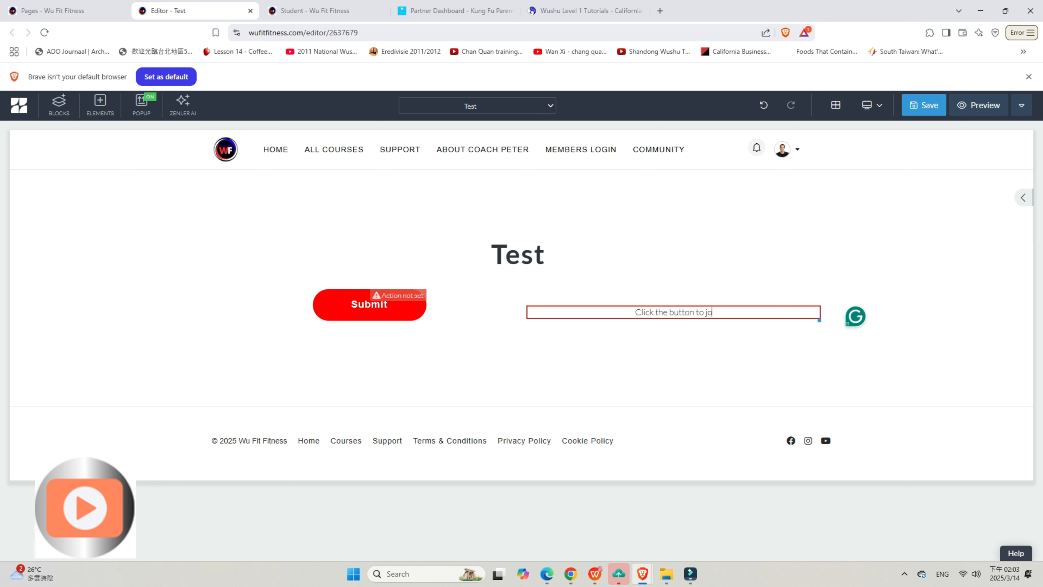
text(in our )
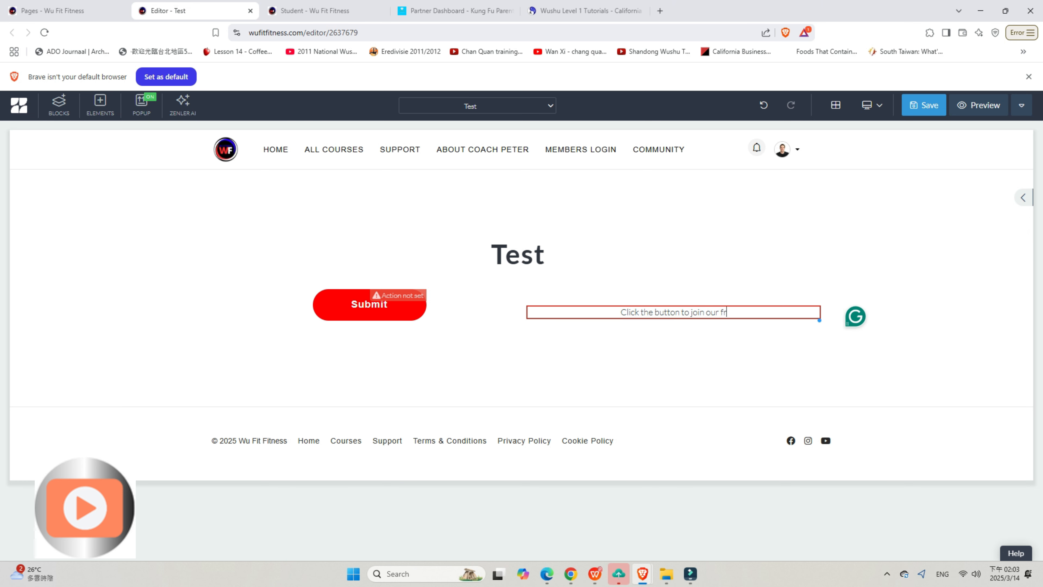
text(FREE)
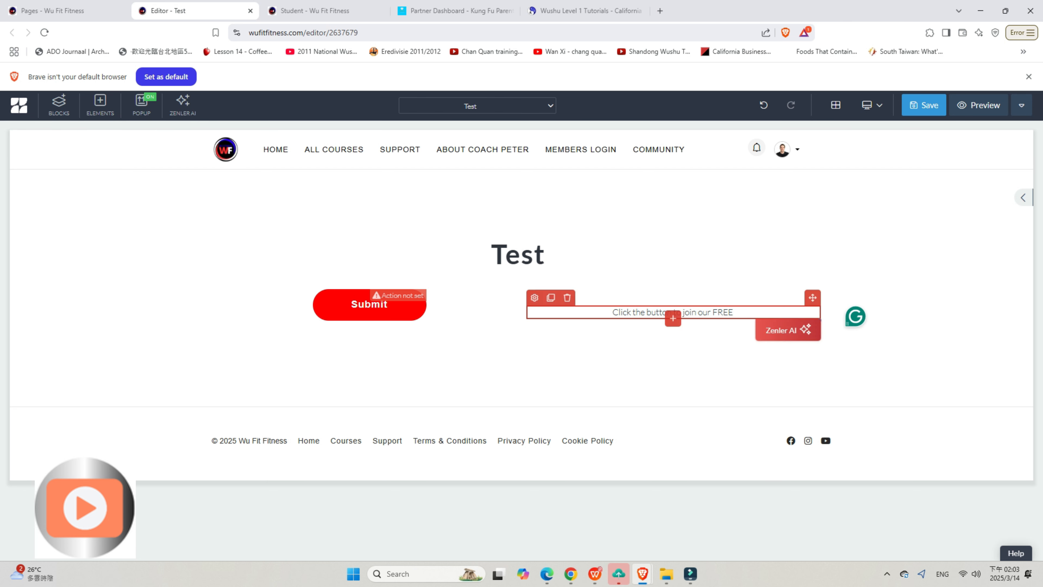
text( program)
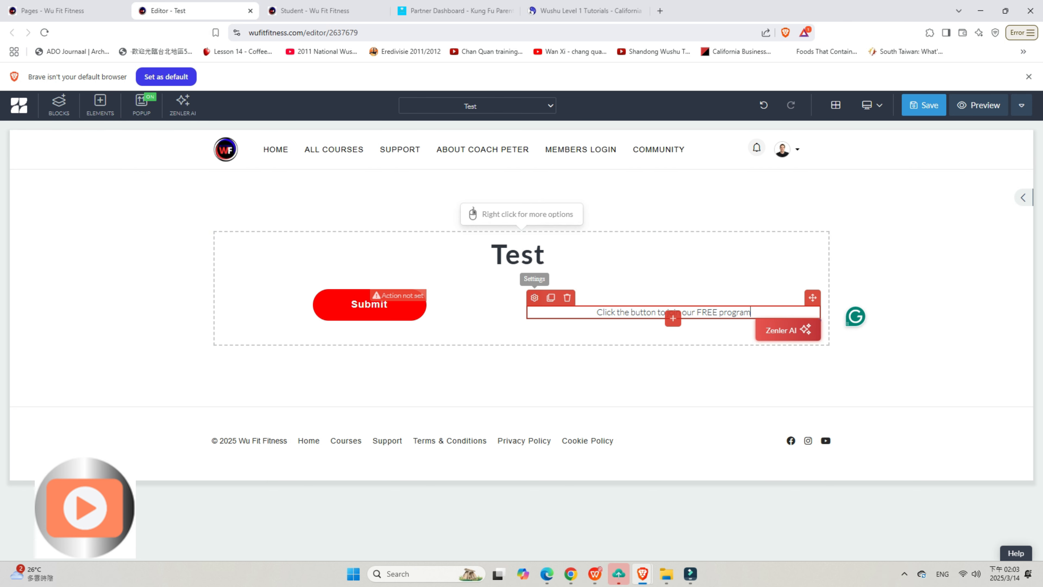
Step: Increase the font size of the right column's text to 30 px in its style settings
click(534, 297)
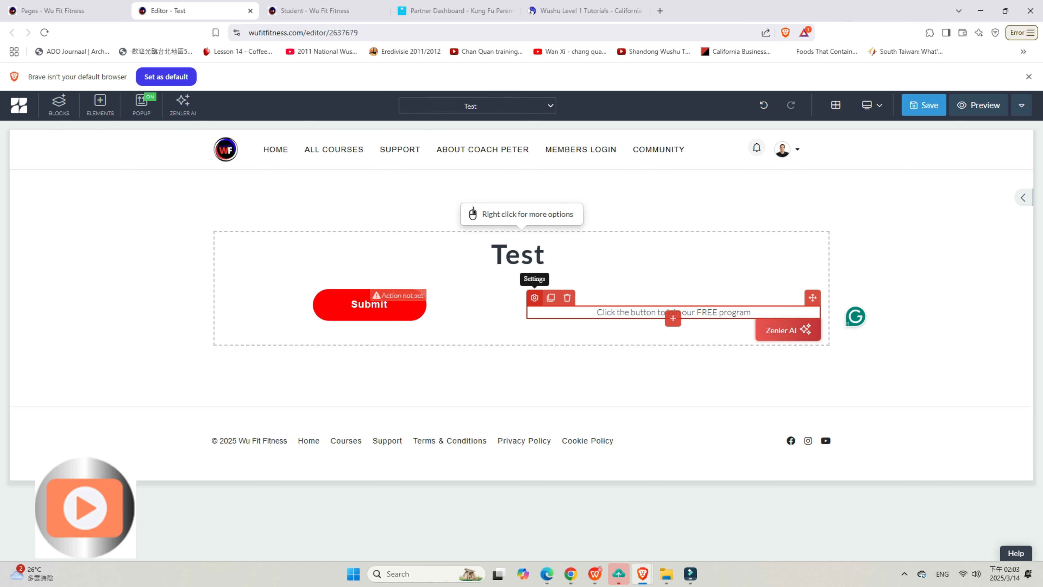
scroll(959, 370, down, 4)
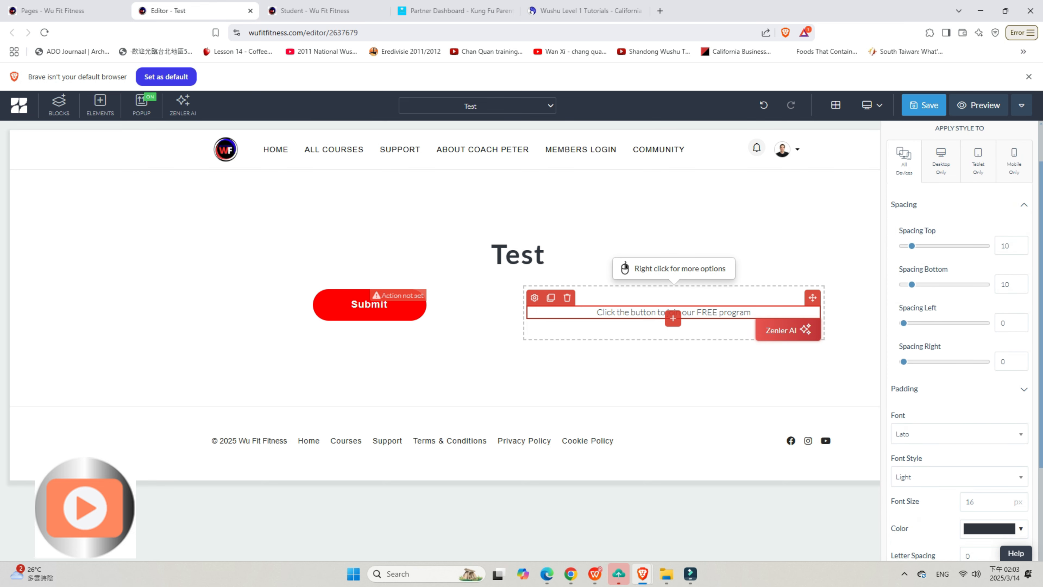
click(1001, 391)
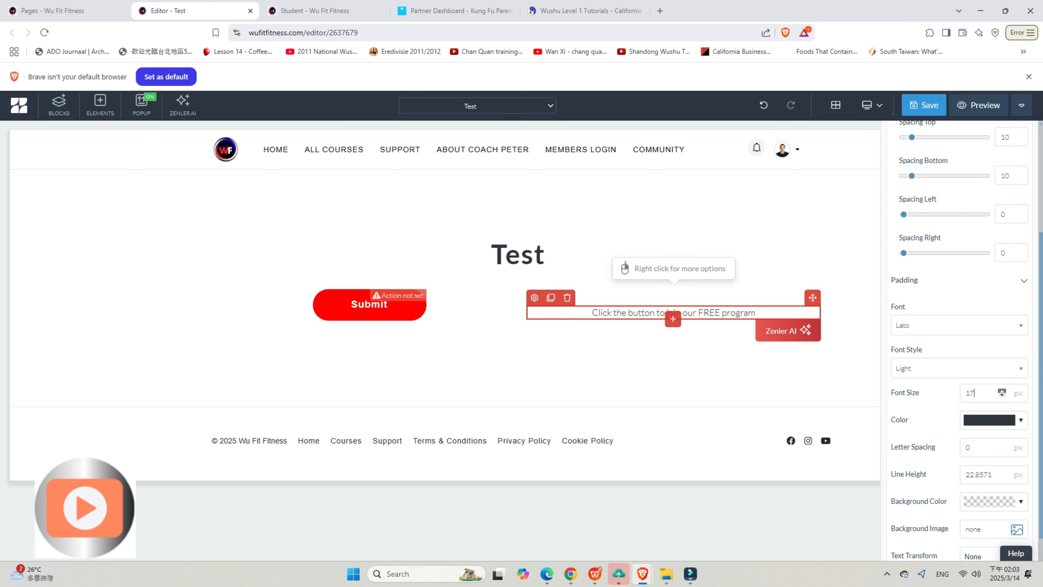
double_click(1002, 390)
triple_click(1002, 391)
triple_click(1002, 390)
click(1002, 390)
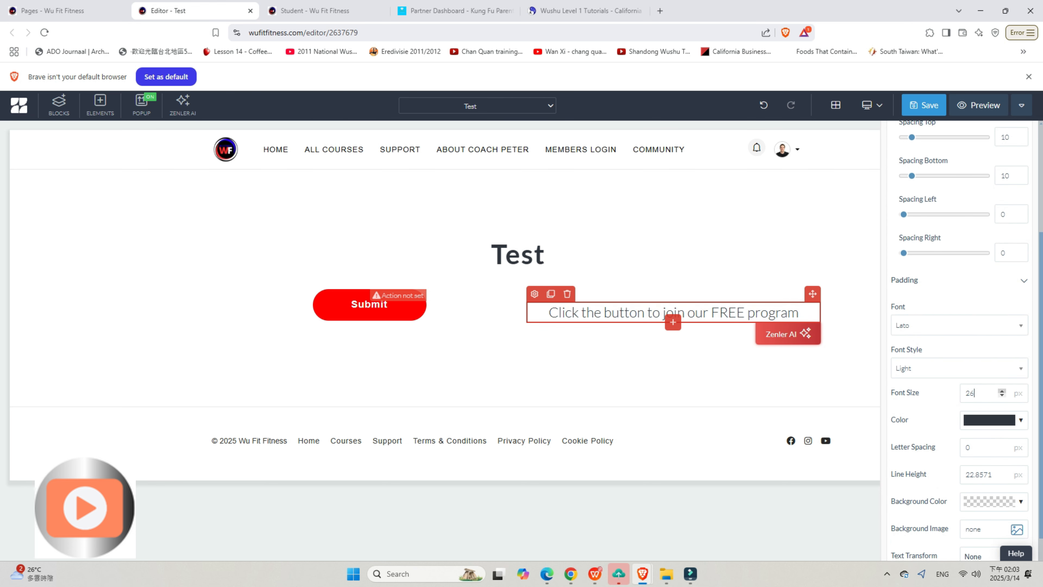
click(1001, 391)
click(1002, 390)
double_click(1002, 390)
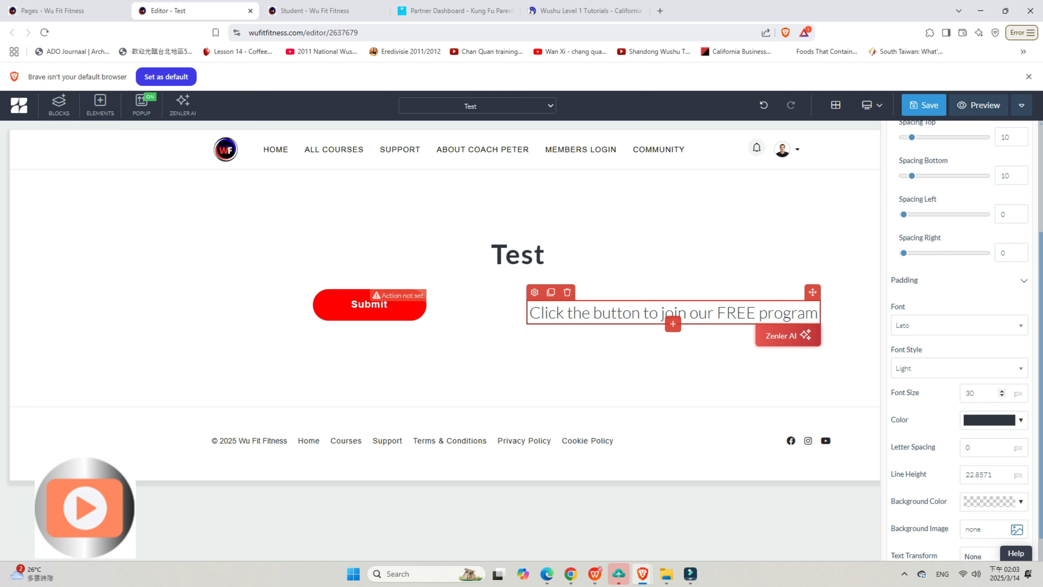
Step: Set the letter spacing of the right column's text to 1 px, leaving its color unchanged
click(990, 420)
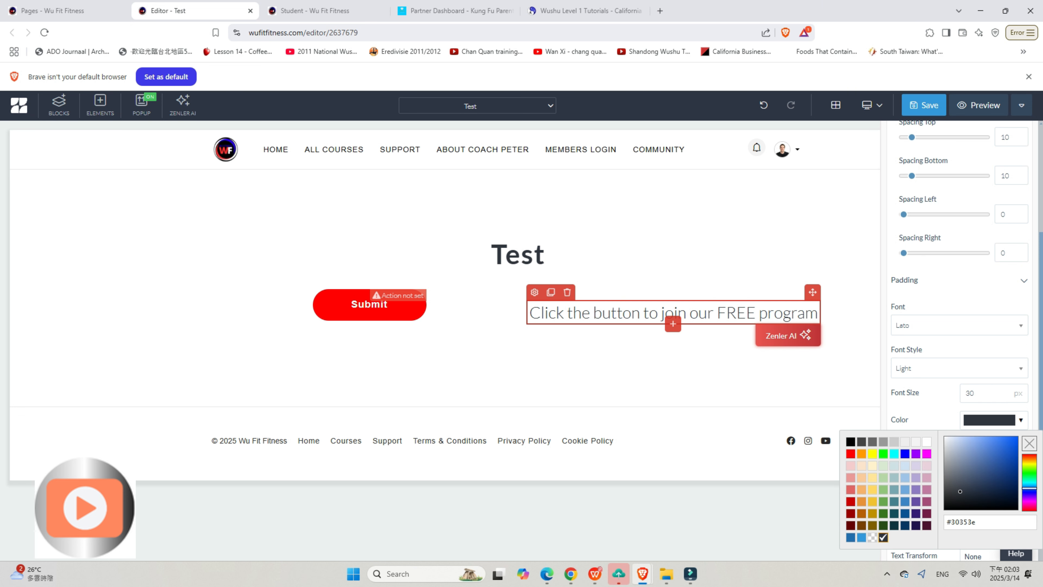
click(981, 350)
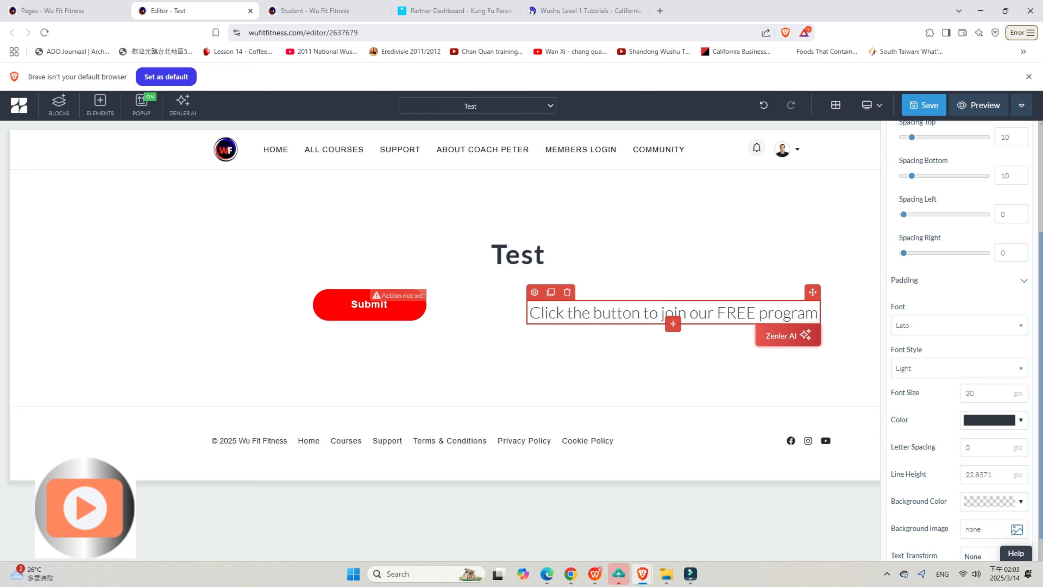
scroll(981, 349, down, 1)
scroll(974, 349, down, 1)
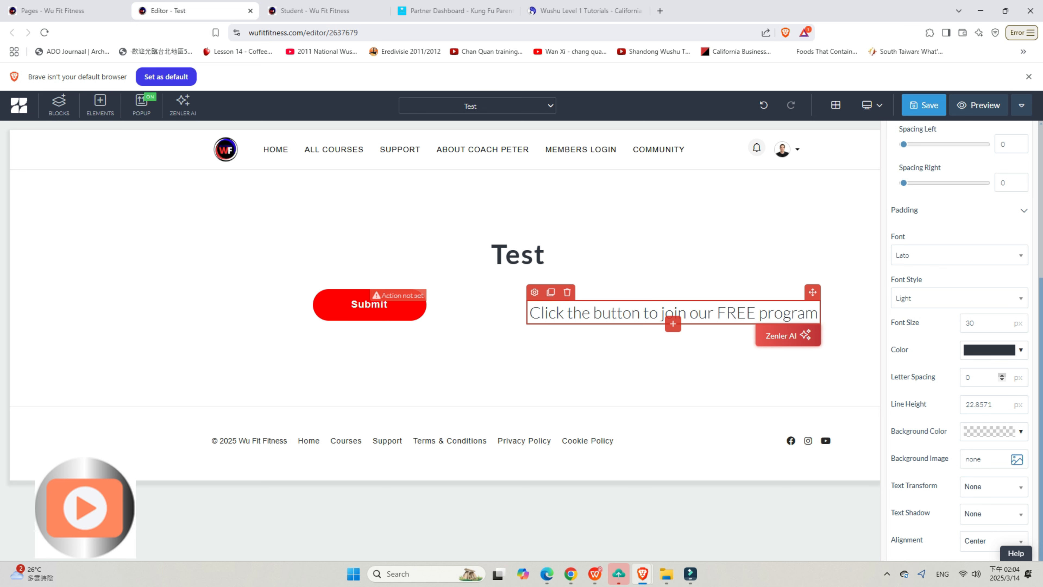
click(1002, 375)
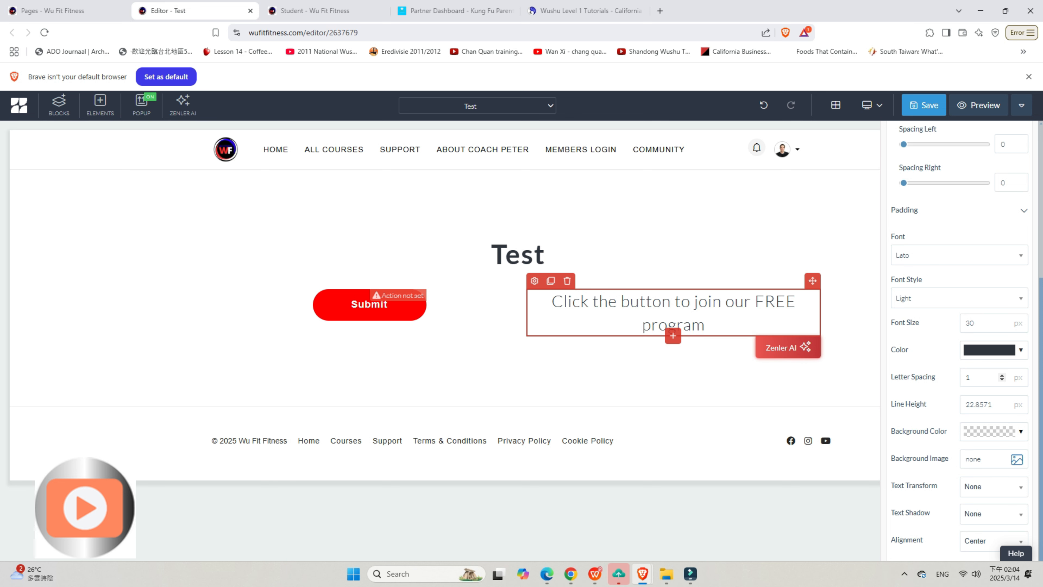
Step: Give the right column's text element a medium grey background and set its text color to white
click(994, 431)
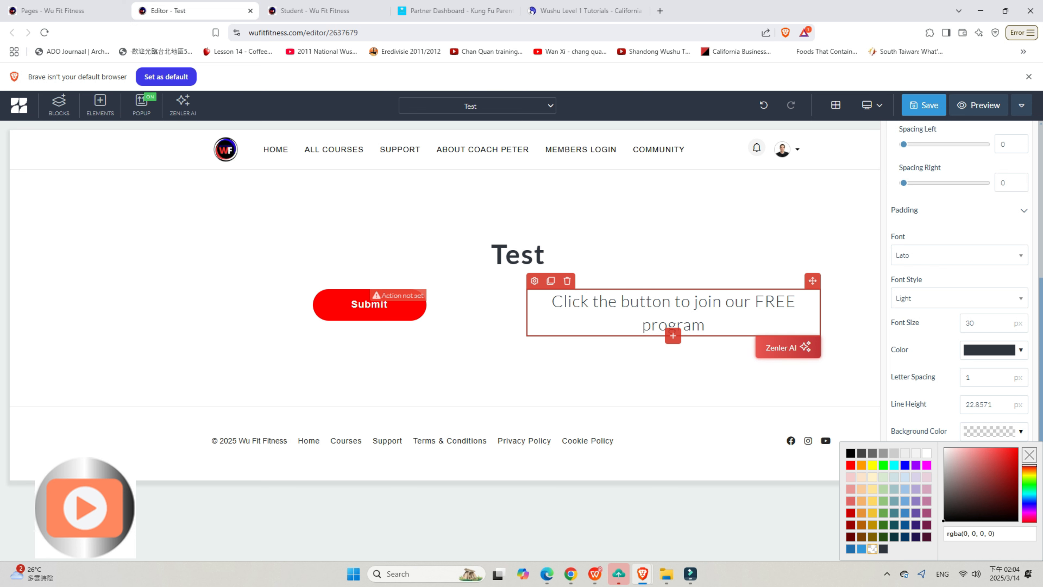
click(883, 453)
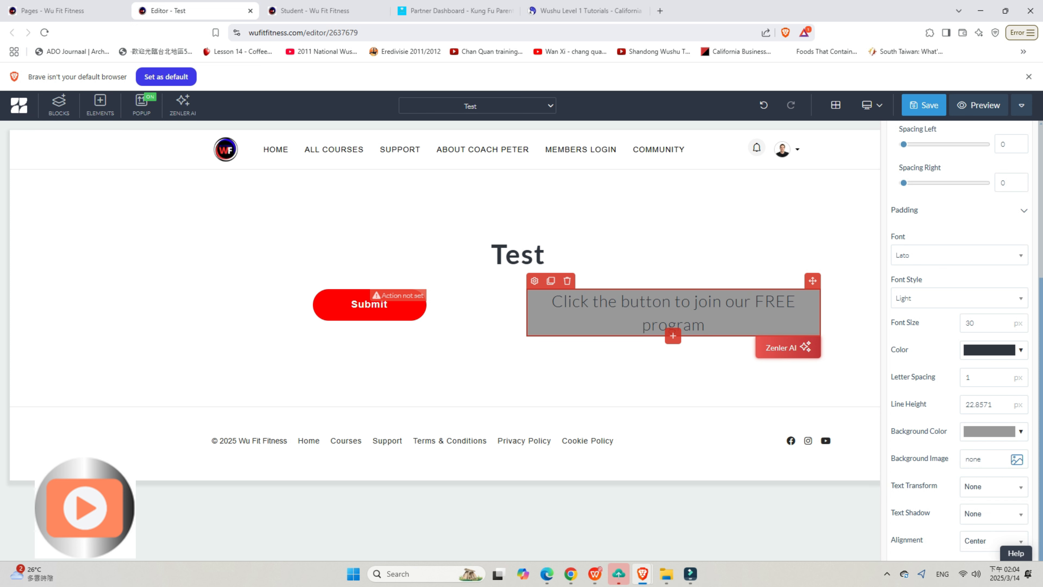
click(994, 349)
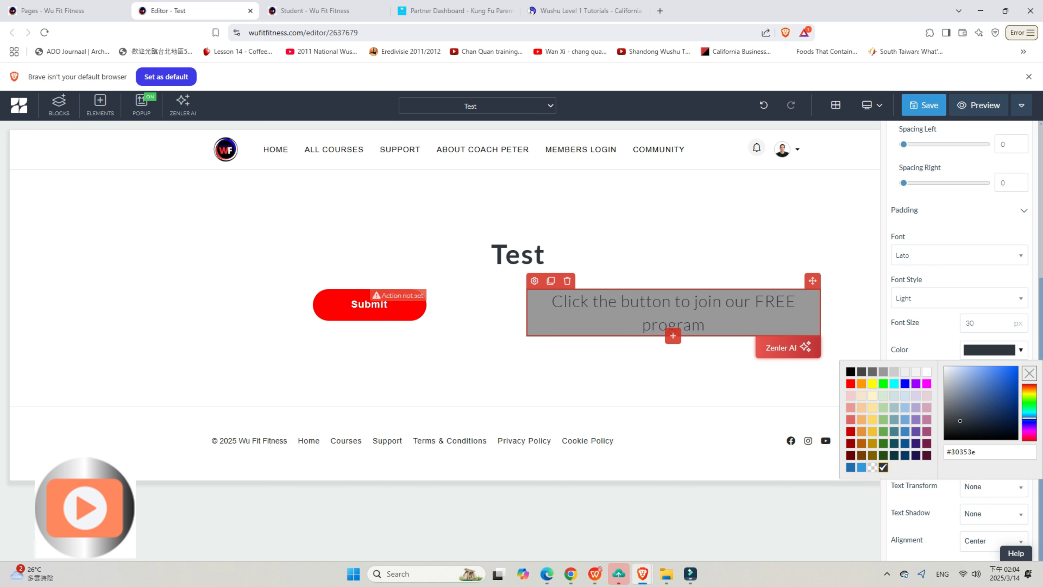
click(926, 371)
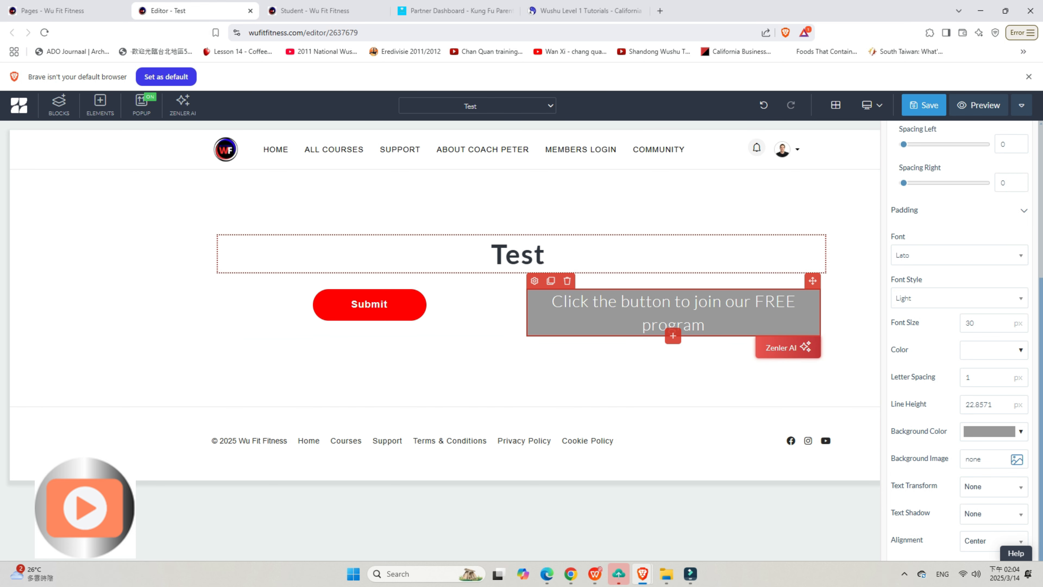
Step: Set the bottom padding of the Test heading to 35 in its style settings and close the settings
click(518, 255)
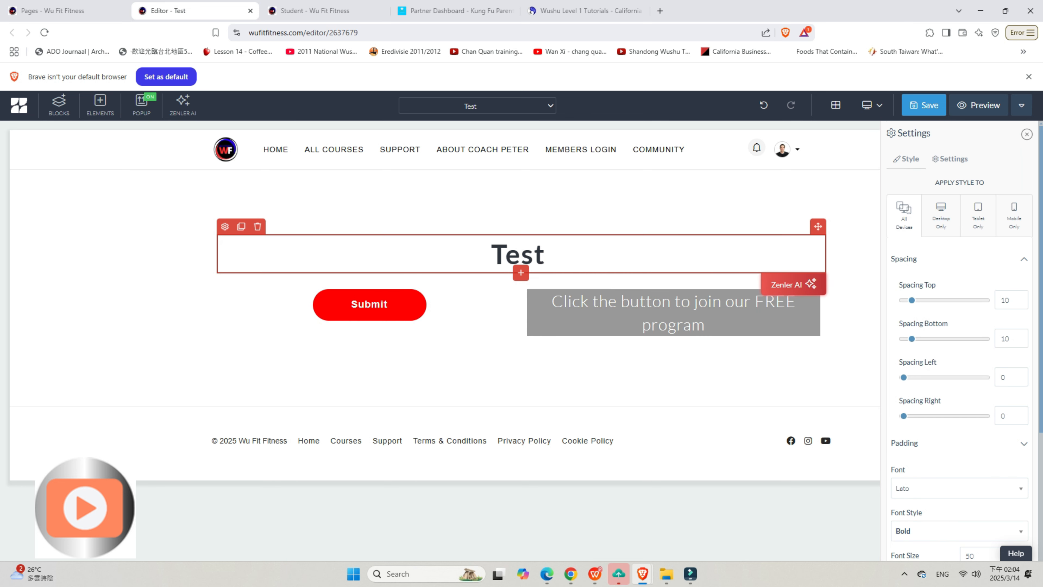
click(1024, 443)
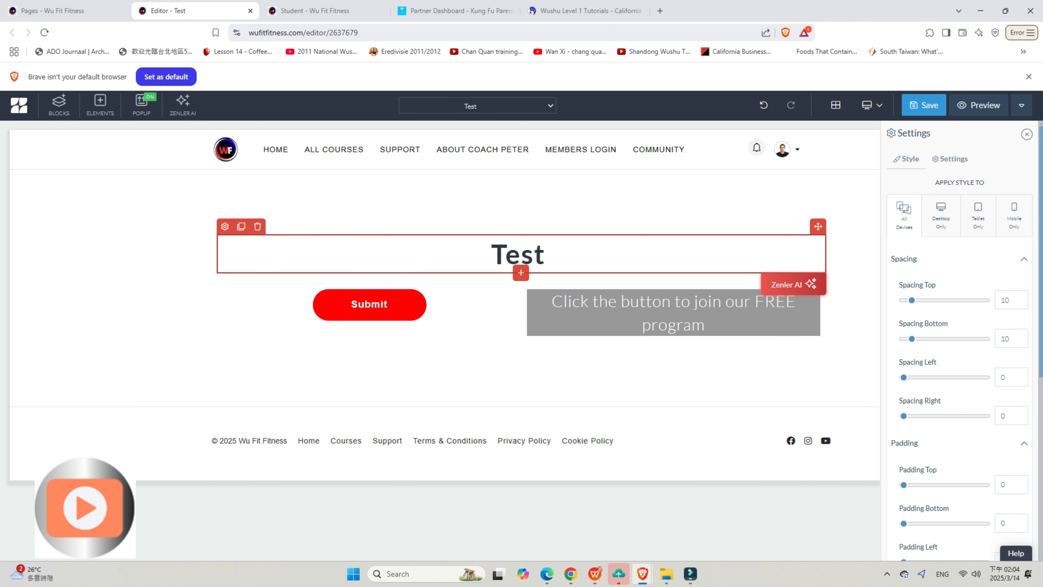
drag(903, 523, 935, 524)
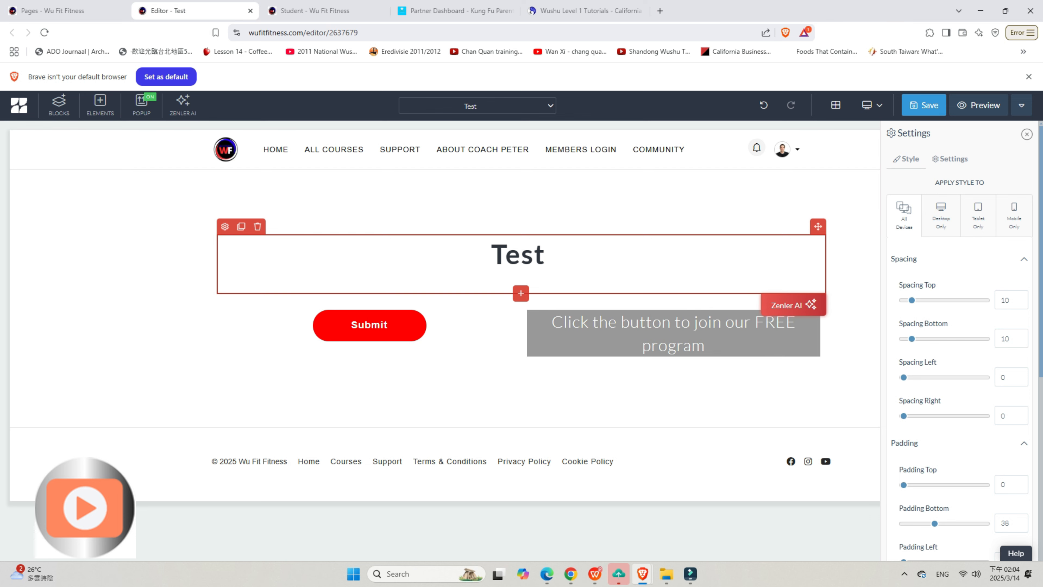
drag(935, 523, 932, 523)
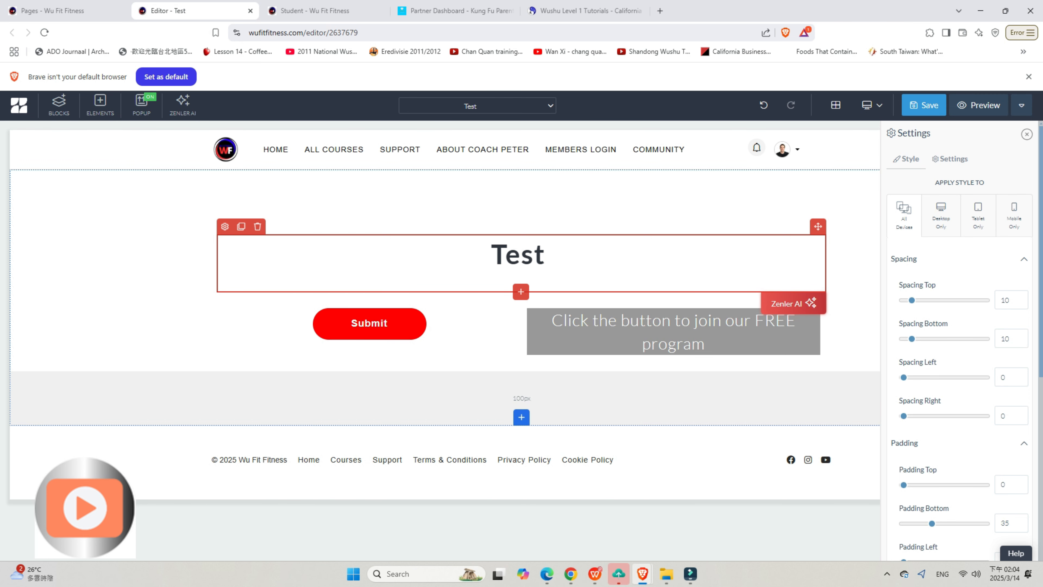
click(181, 329)
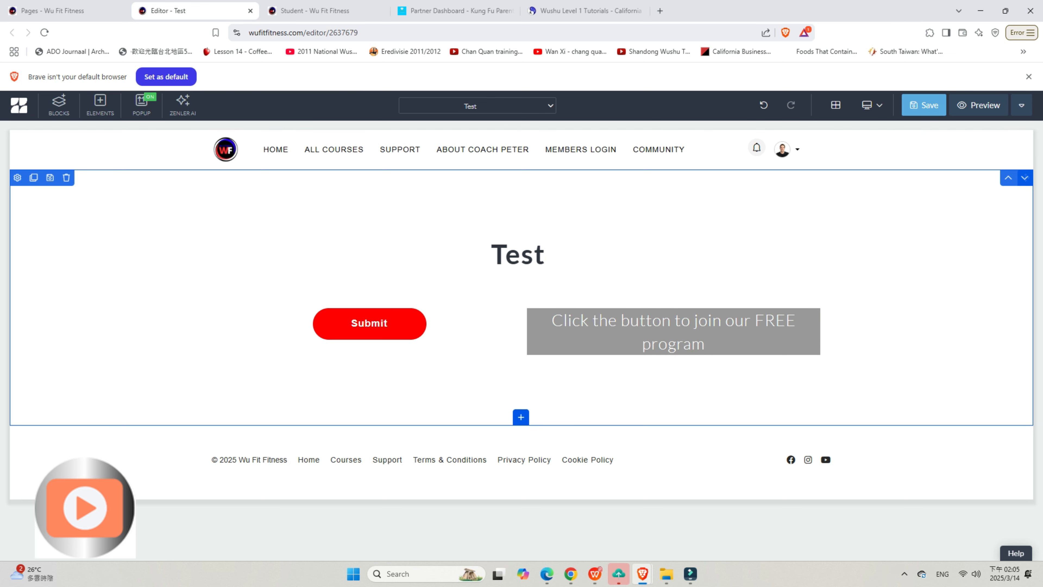
Step: Save the page with its SEO title Test, and check the page in a preview before returning to the editor
click(924, 105)
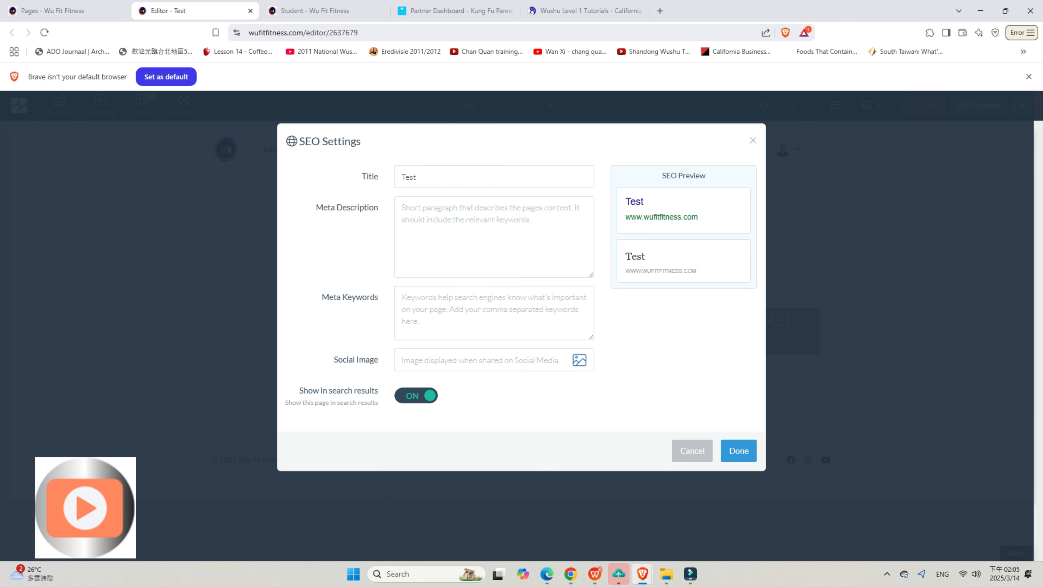
click(739, 451)
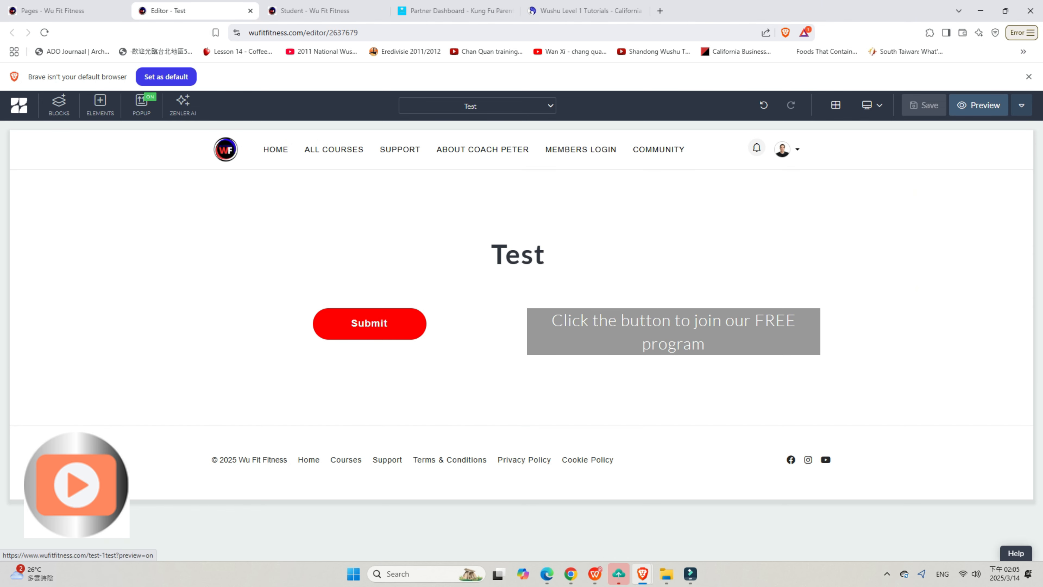
click(979, 105)
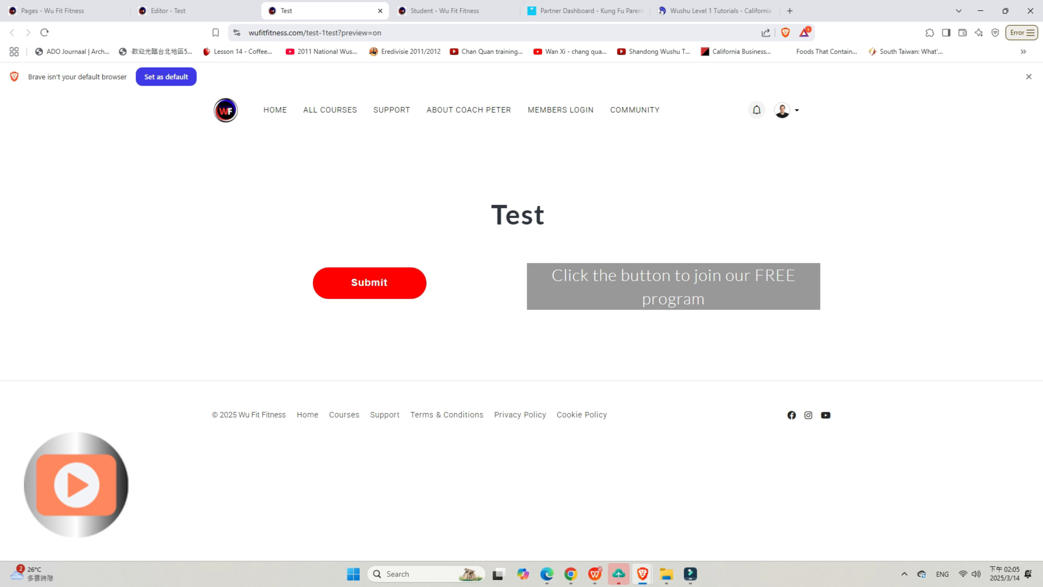
click(380, 10)
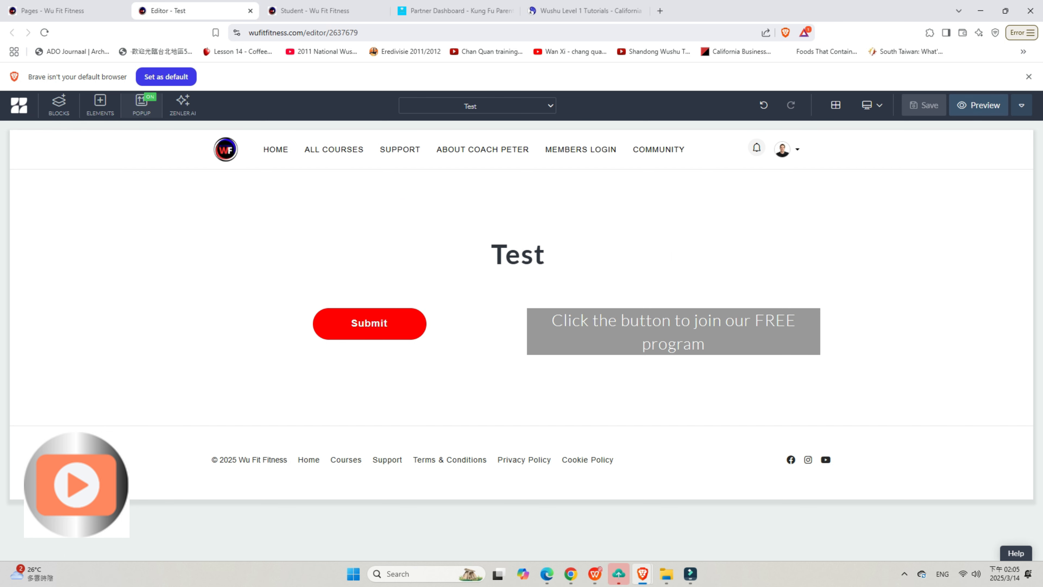
Step: Add the premium "What We Do" block with six icon features below the section containing the heading and button
click(142, 105)
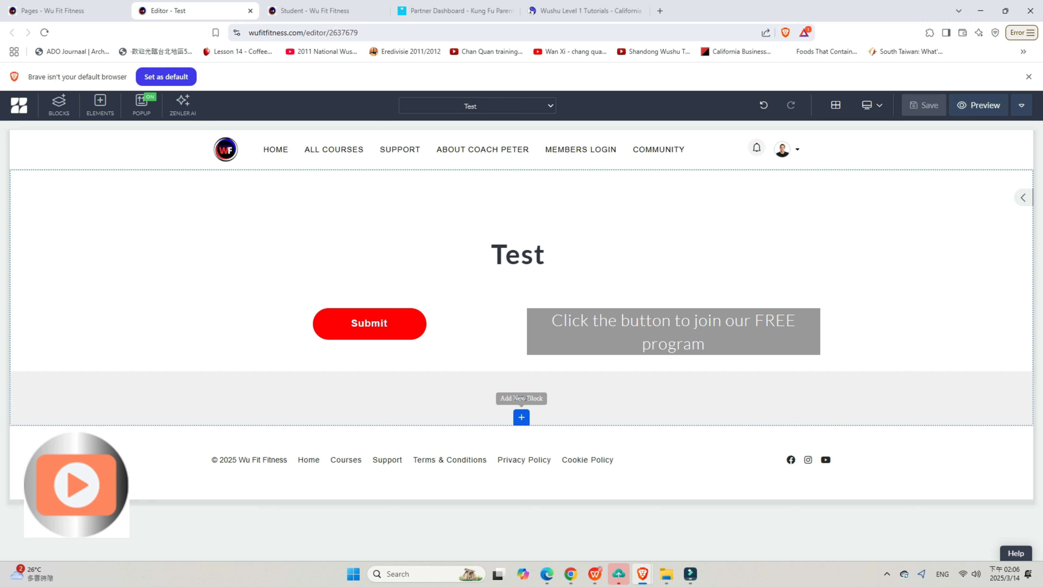
click(521, 417)
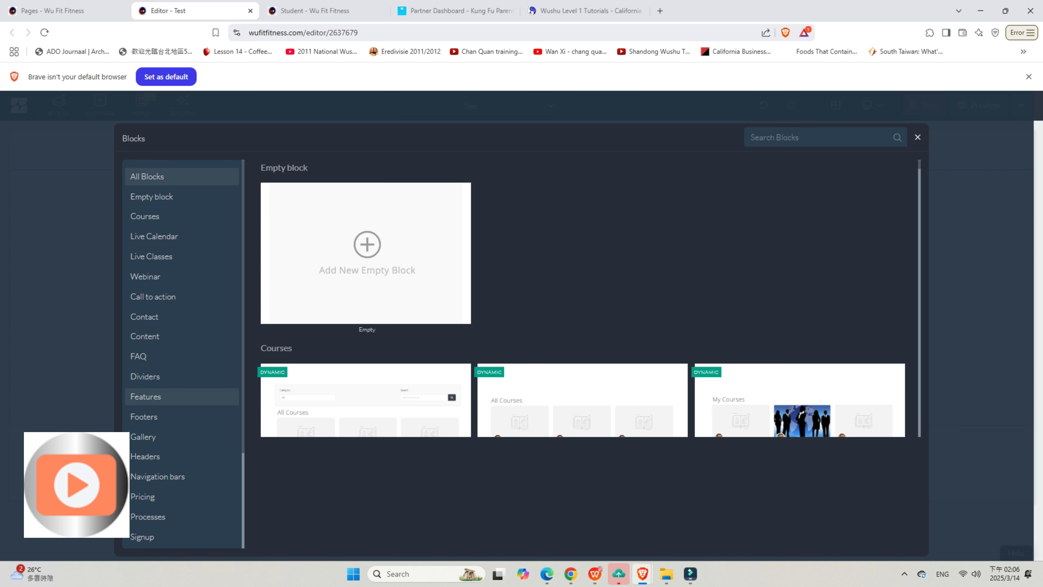
scroll(180, 415, down, 3)
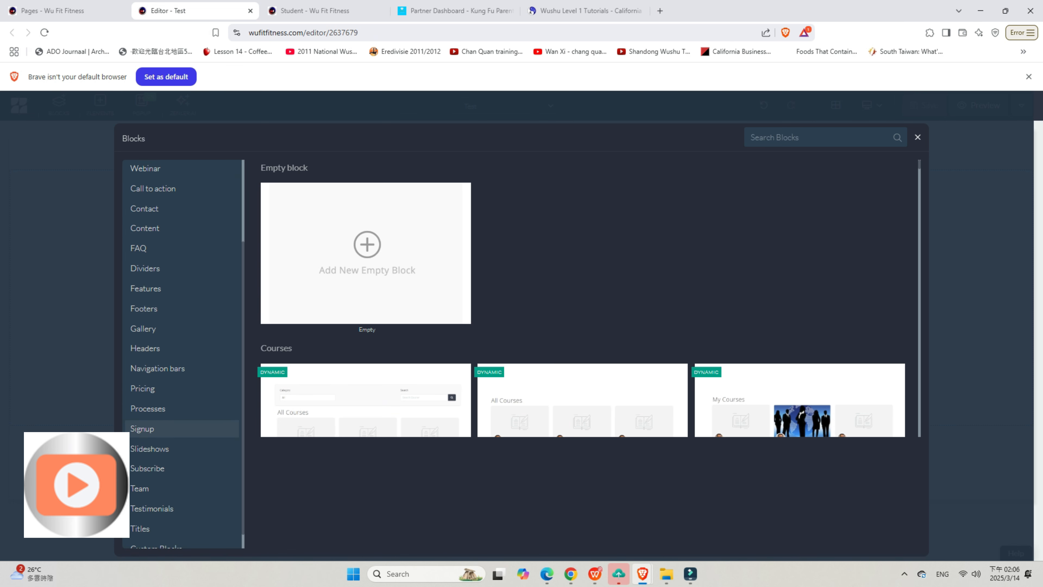
scroll(181, 428, up, 3)
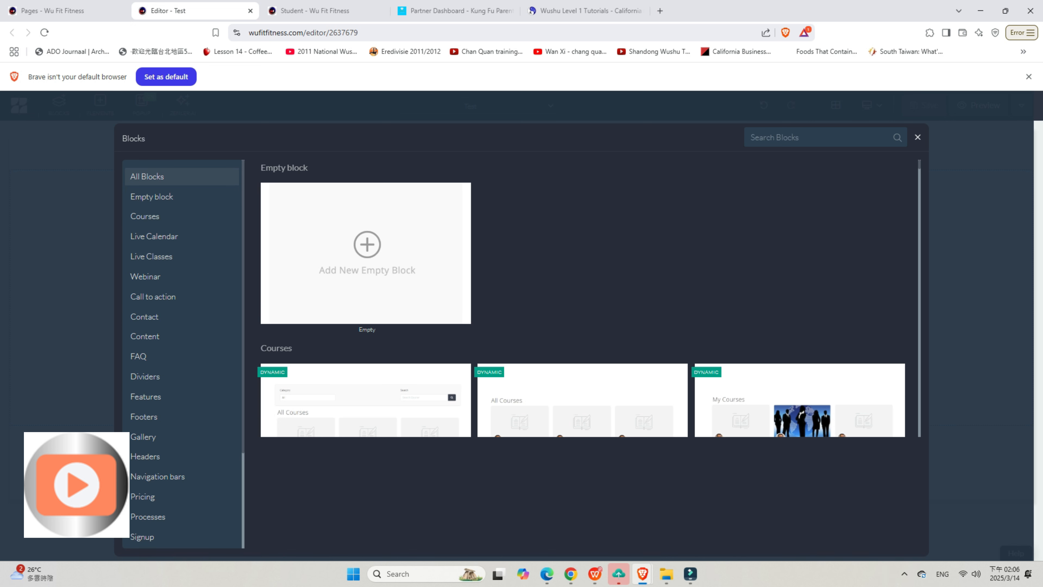
scroll(582, 298, down, 10)
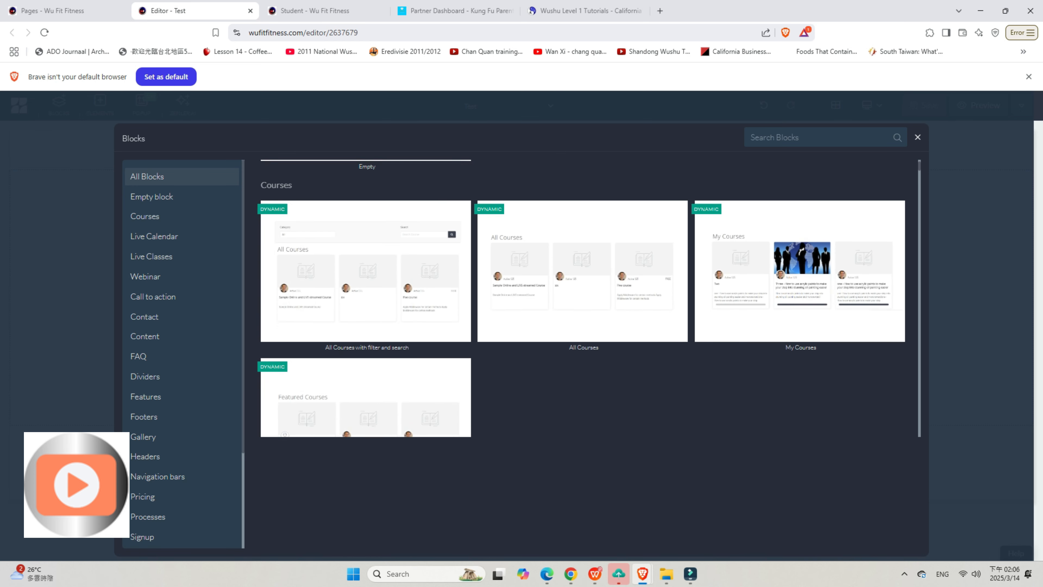
scroll(582, 299, down, 10)
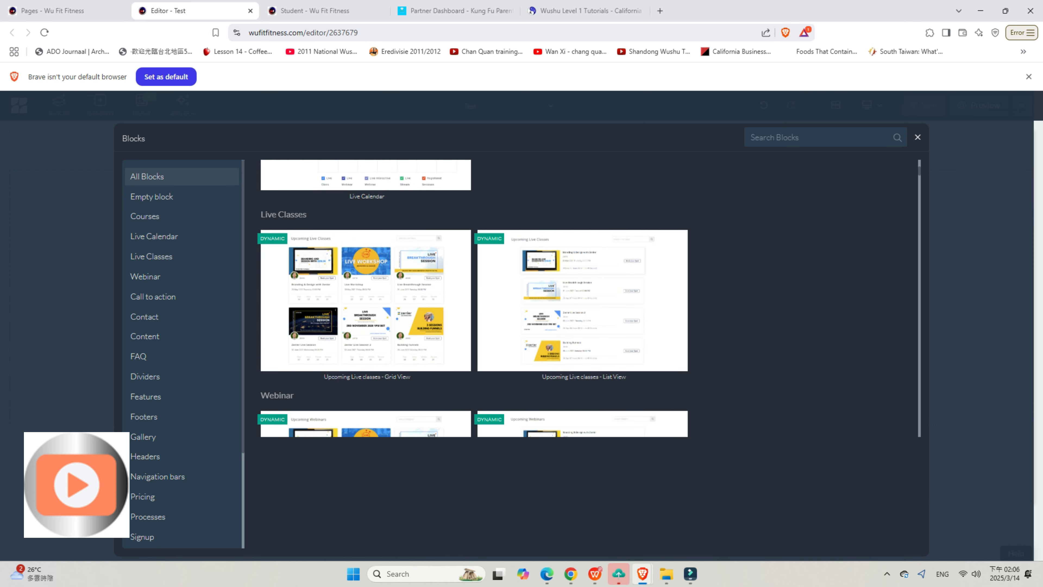
scroll(582, 298, down, 10)
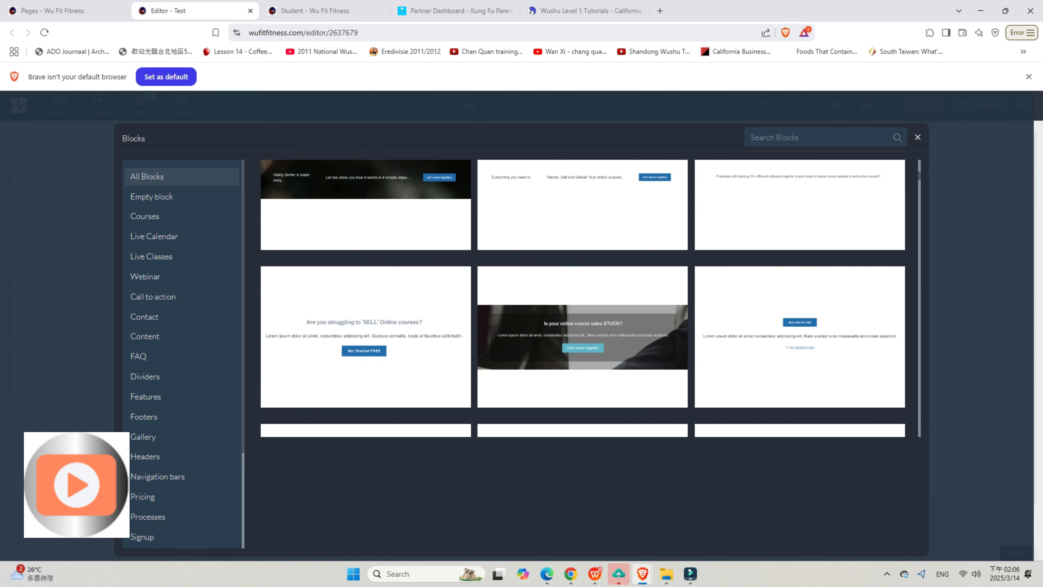
scroll(582, 299, down, 10)
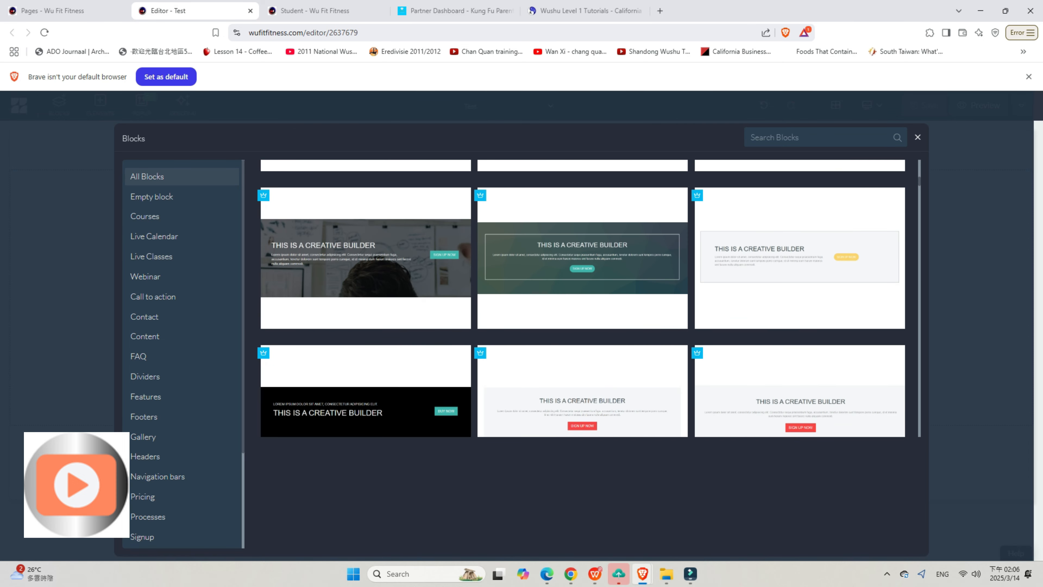
scroll(582, 298, down, 10)
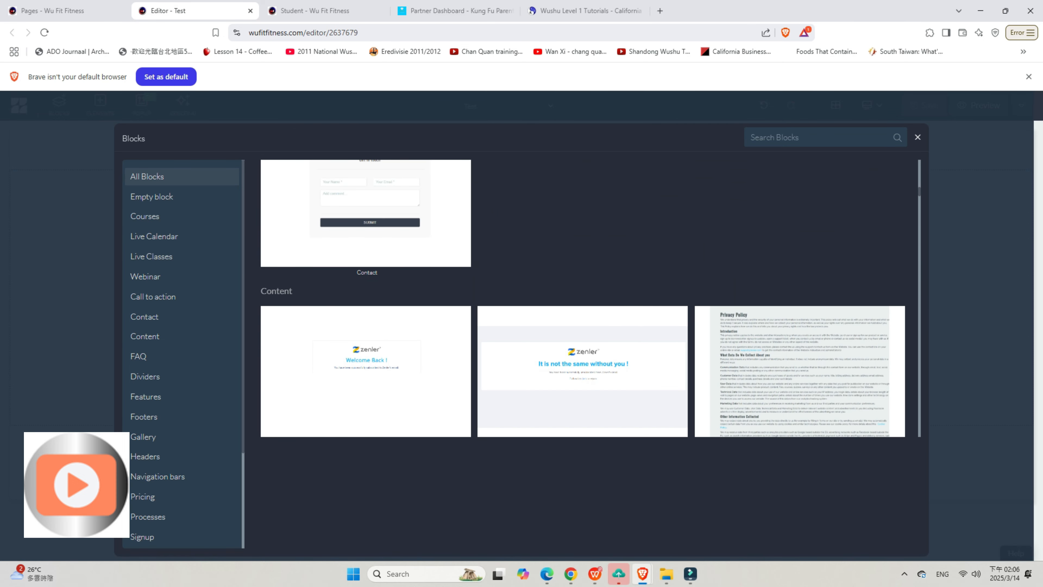
scroll(583, 298, down, 10)
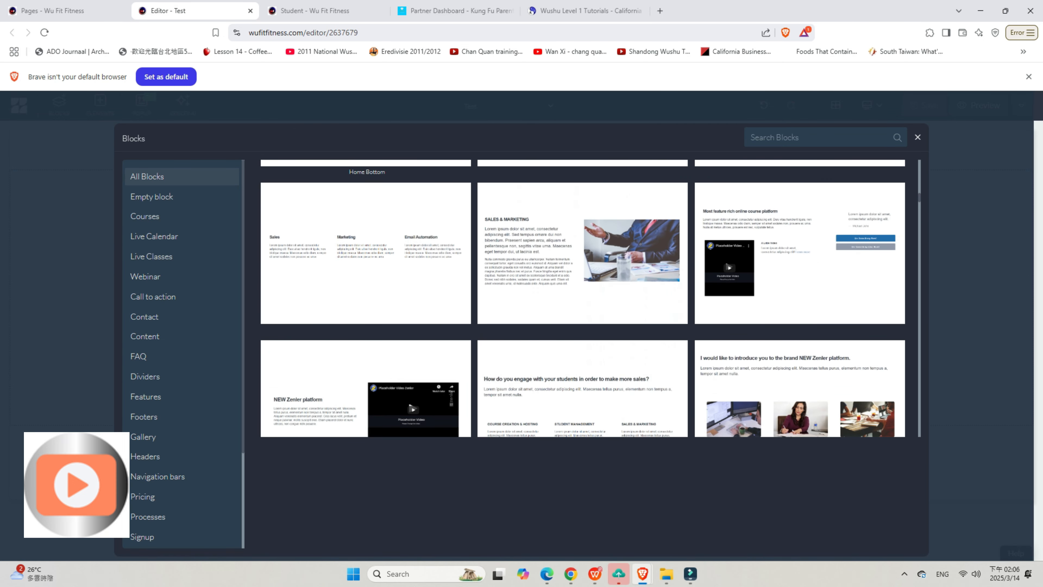
scroll(583, 298, down, 10)
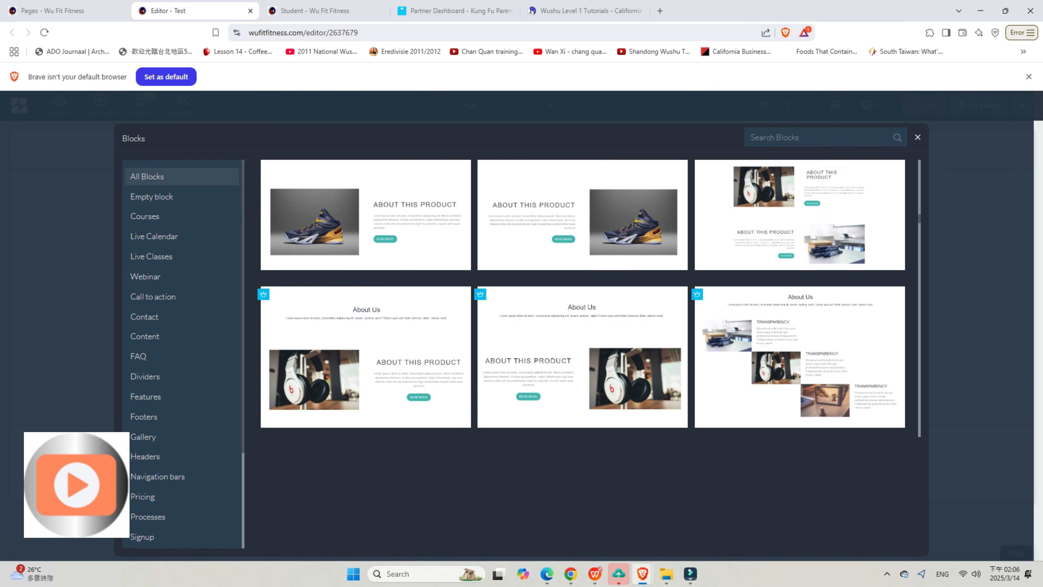
scroll(583, 298, down, 10)
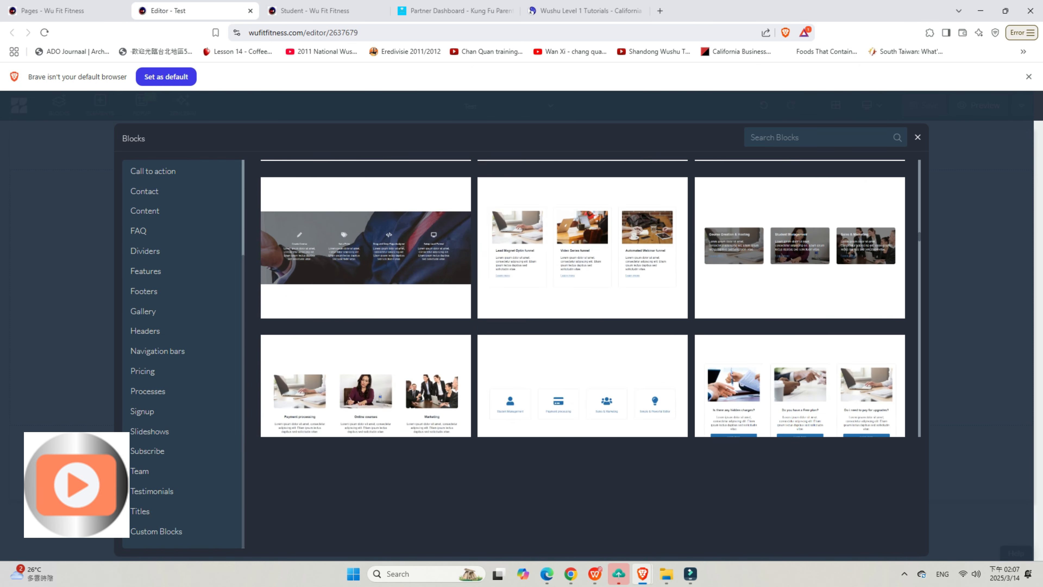
scroll(582, 298, down, 10)
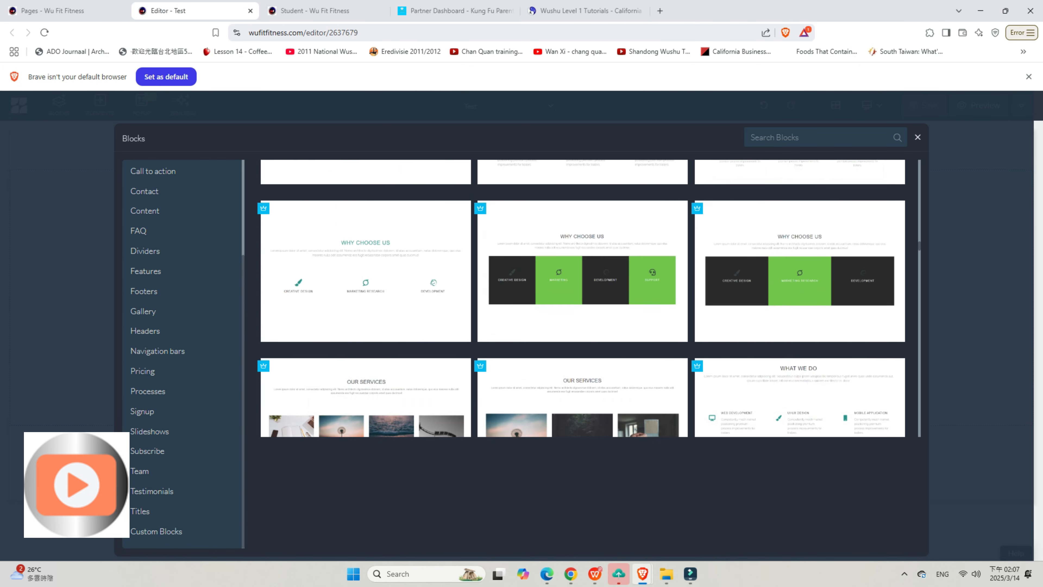
scroll(582, 298, up, 4)
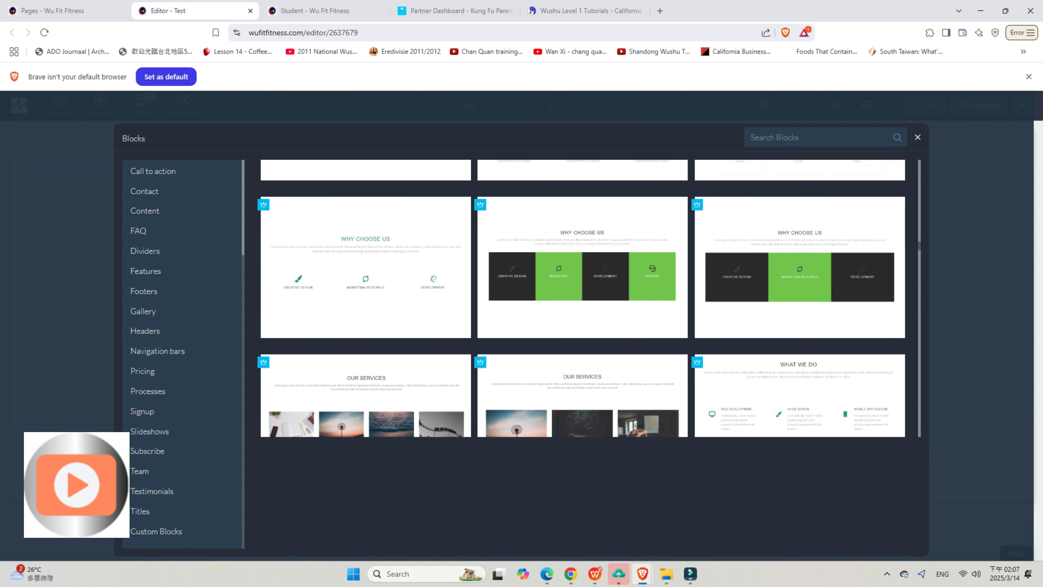
scroll(582, 298, down, 2)
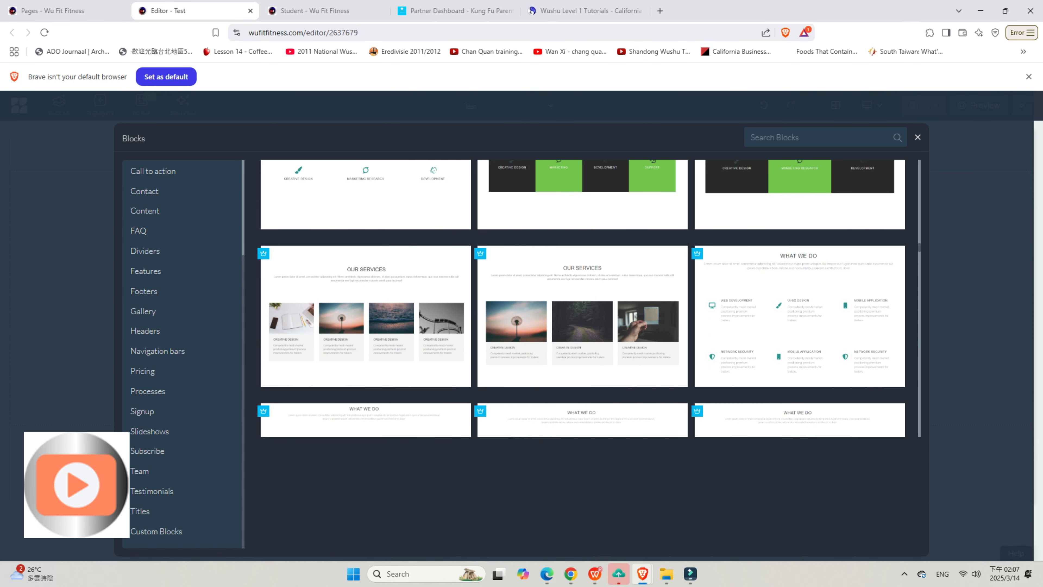
scroll(583, 298, up, 2)
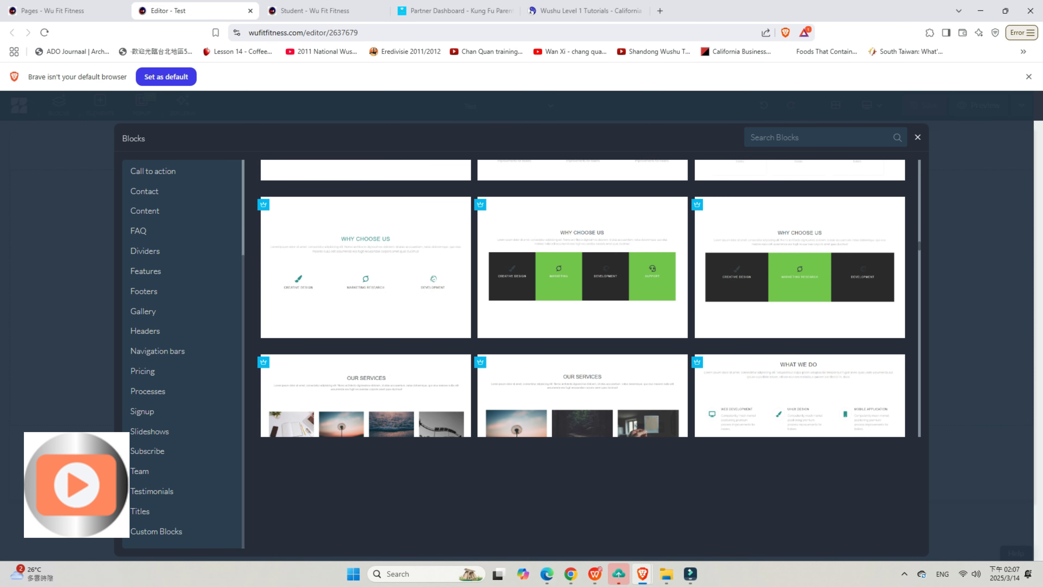
scroll(583, 298, down, 2)
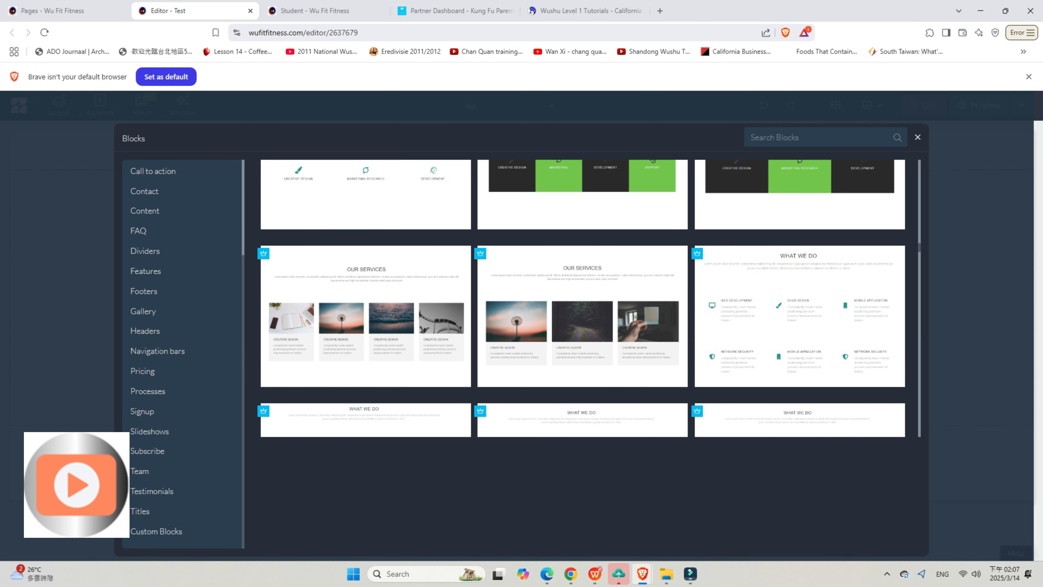
scroll(583, 299, down, 1)
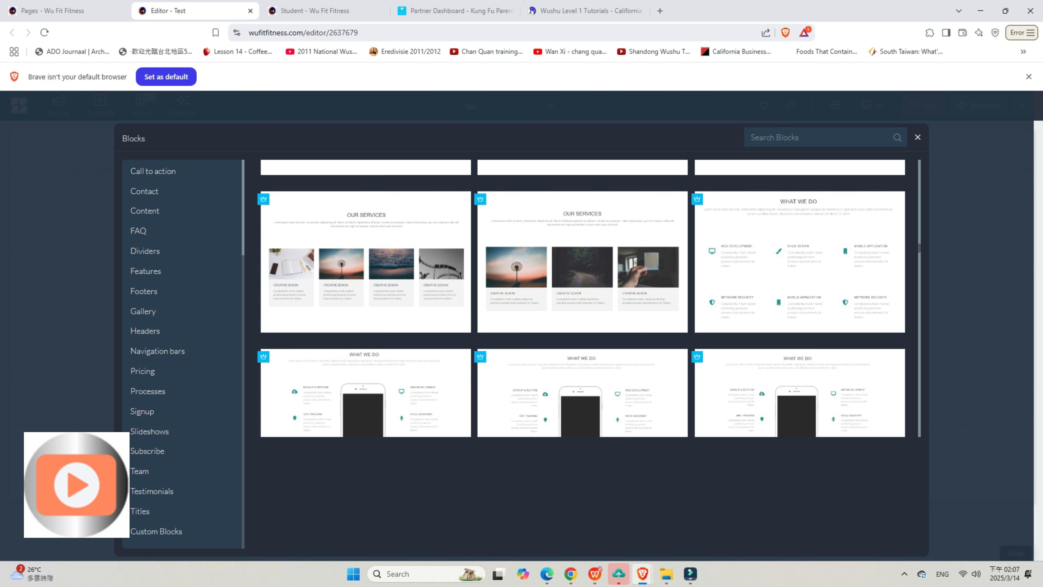
click(799, 262)
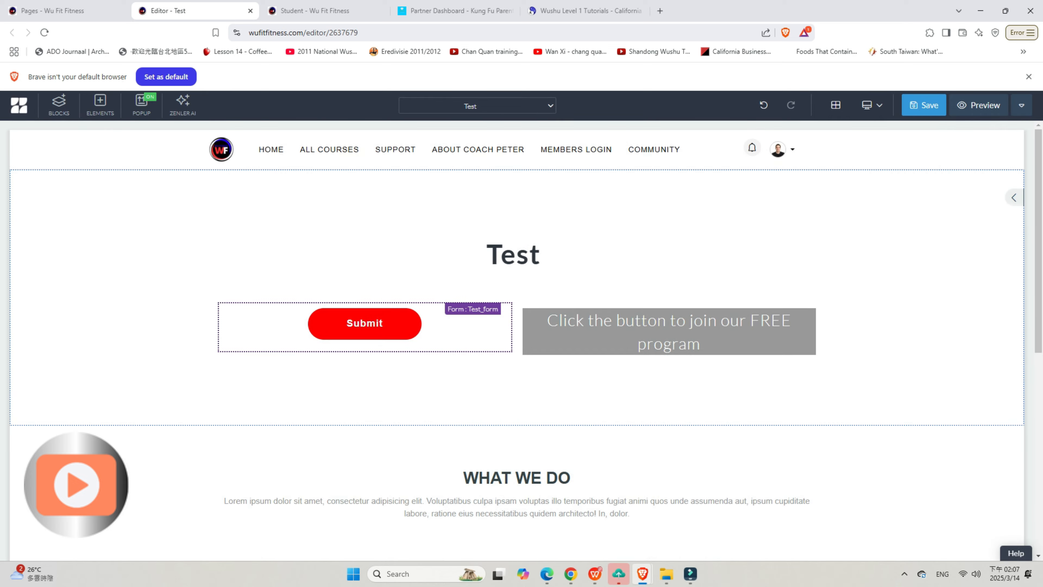
scroll(493, 328, down, 4)
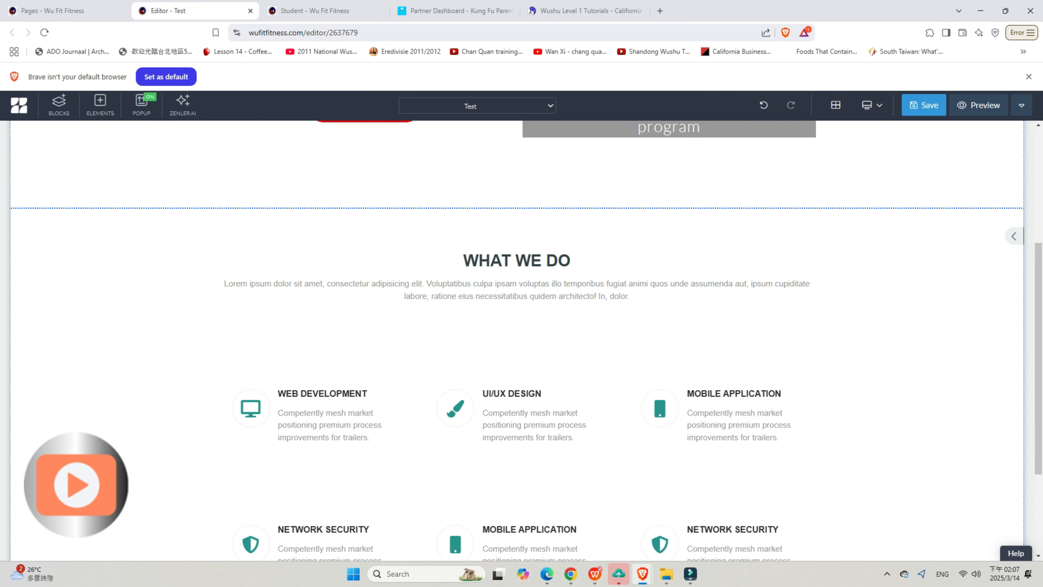
scroll(516, 340, down, 3)
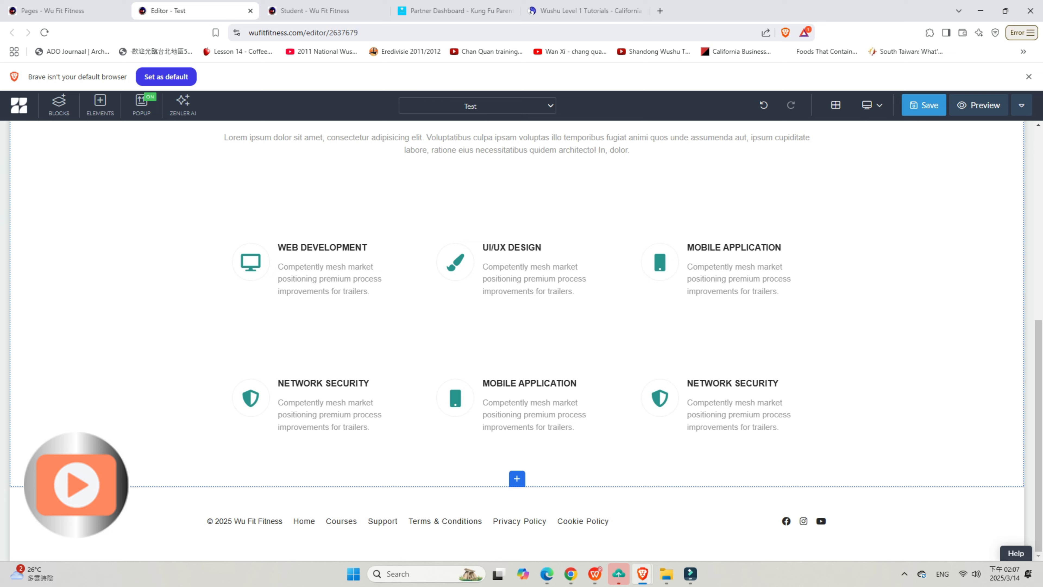
scroll(517, 340, up, 2)
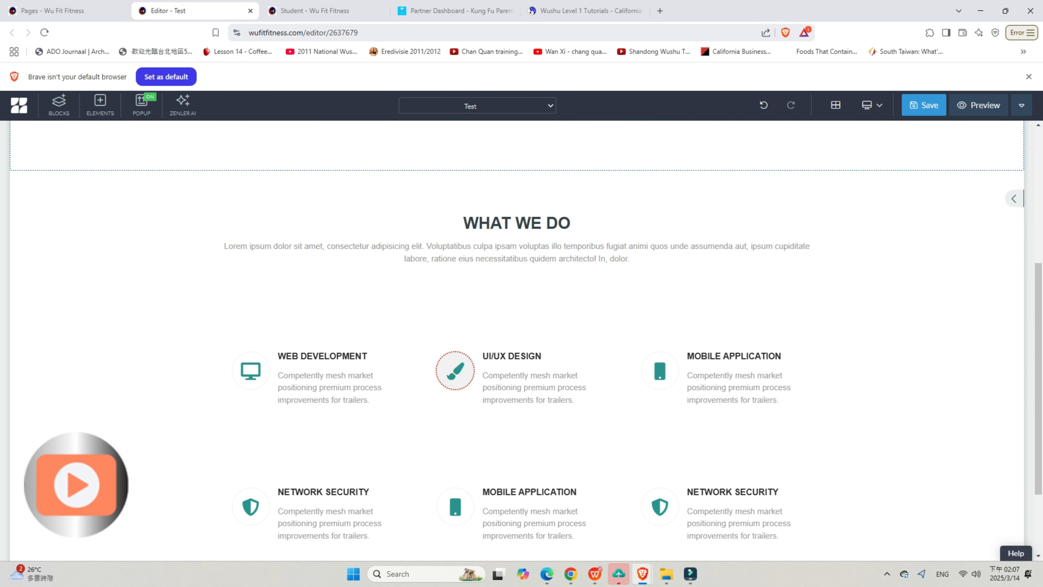
Step: View the icon choices in the settings of the UI/UX Design brush icon and save the page
click(455, 370)
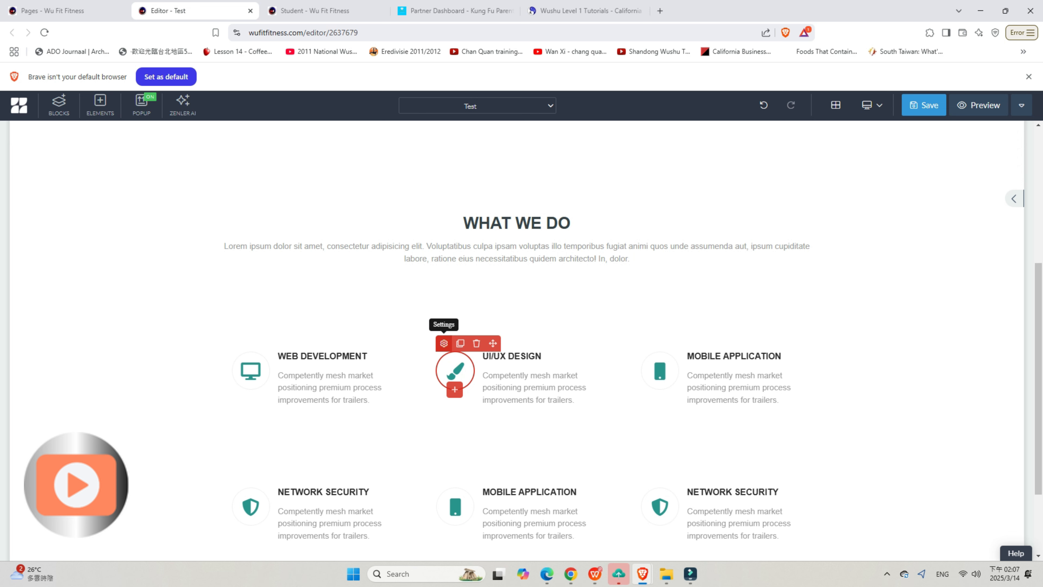
click(443, 343)
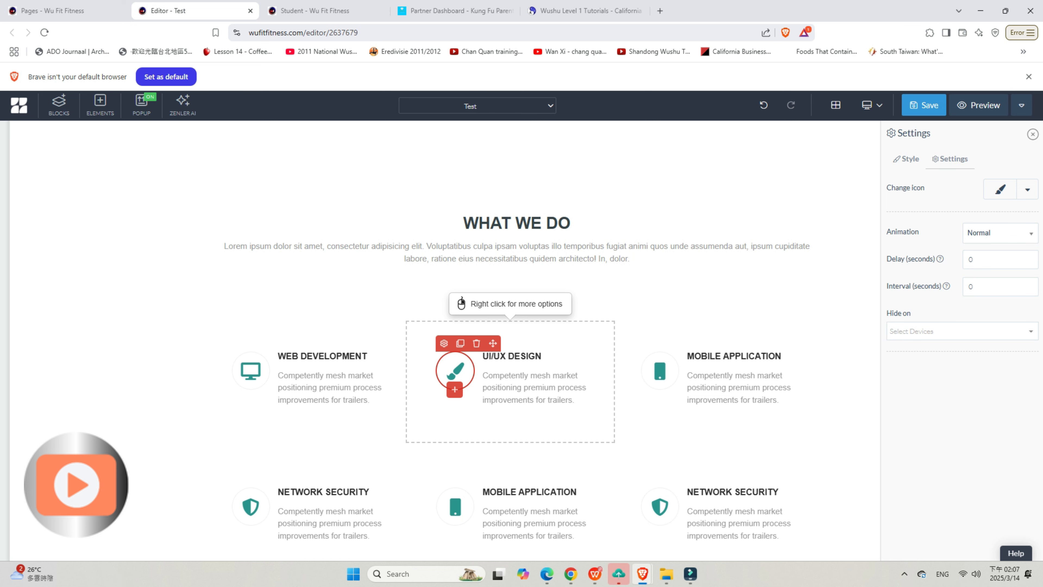
click(1027, 189)
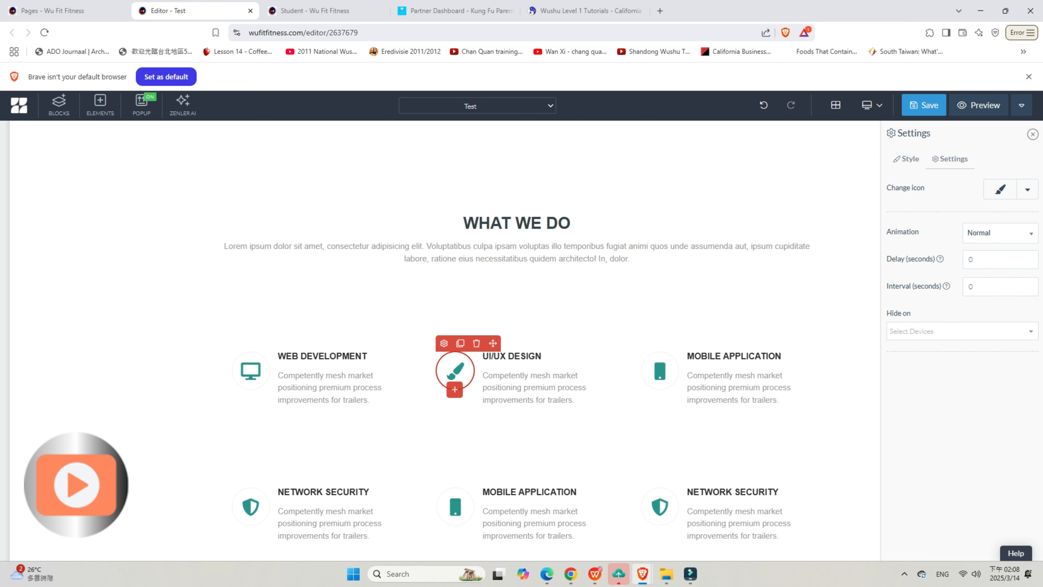
click(924, 105)
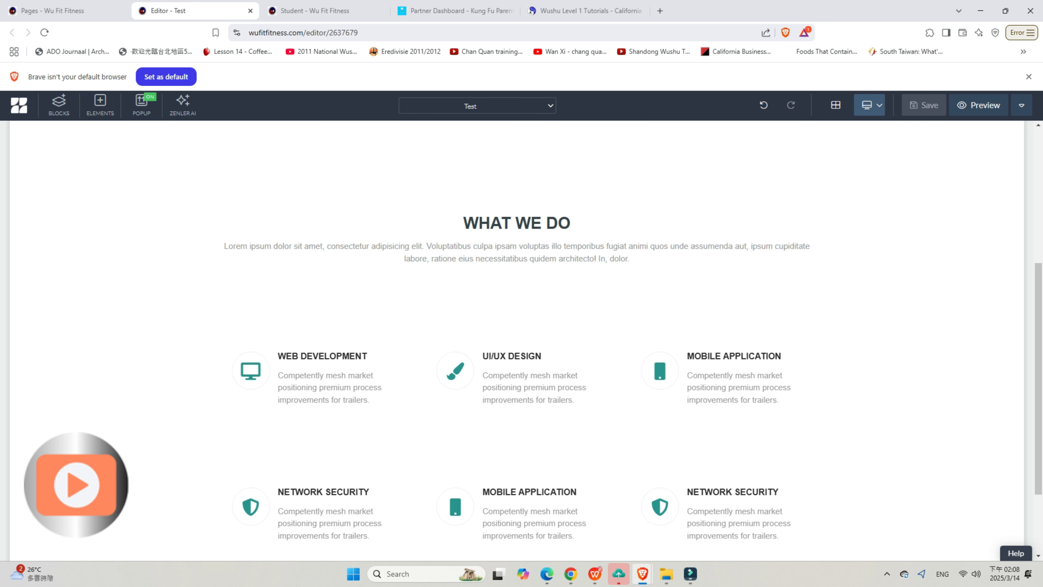
Step: Switch the editor to the mobile view and check how the page's sections stack
click(869, 105)
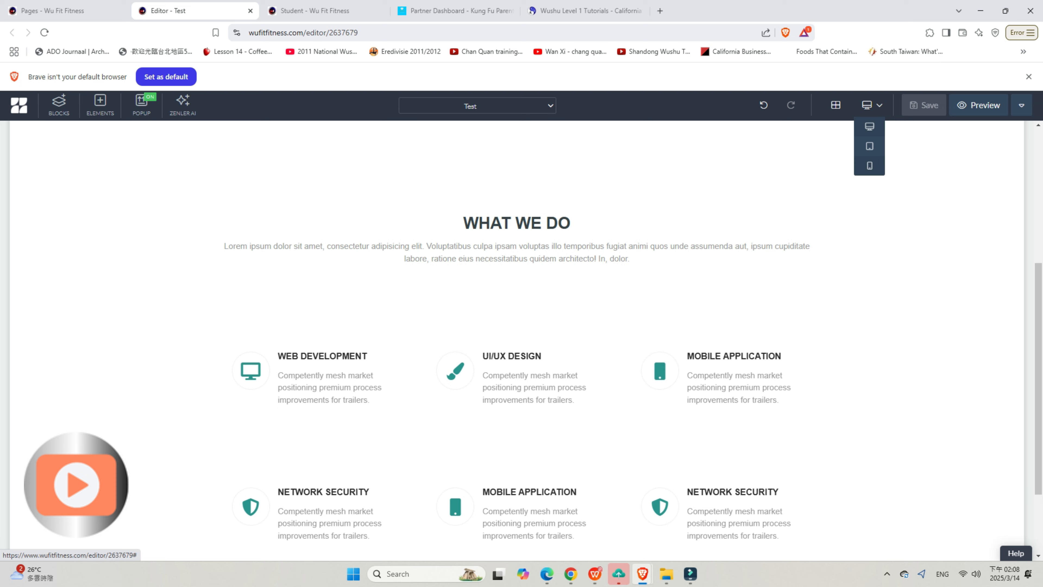
click(869, 166)
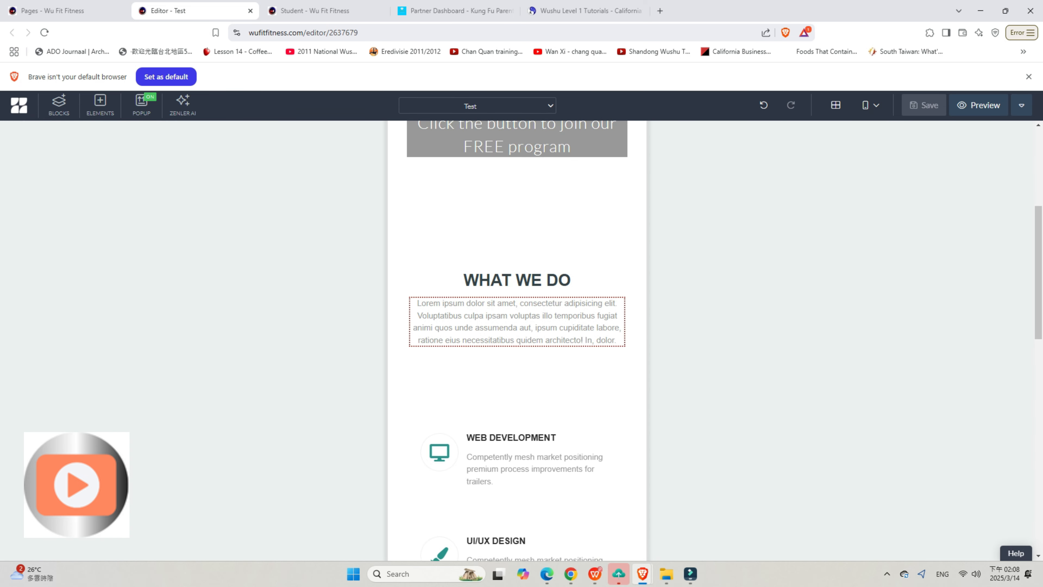
scroll(517, 341, down, 15)
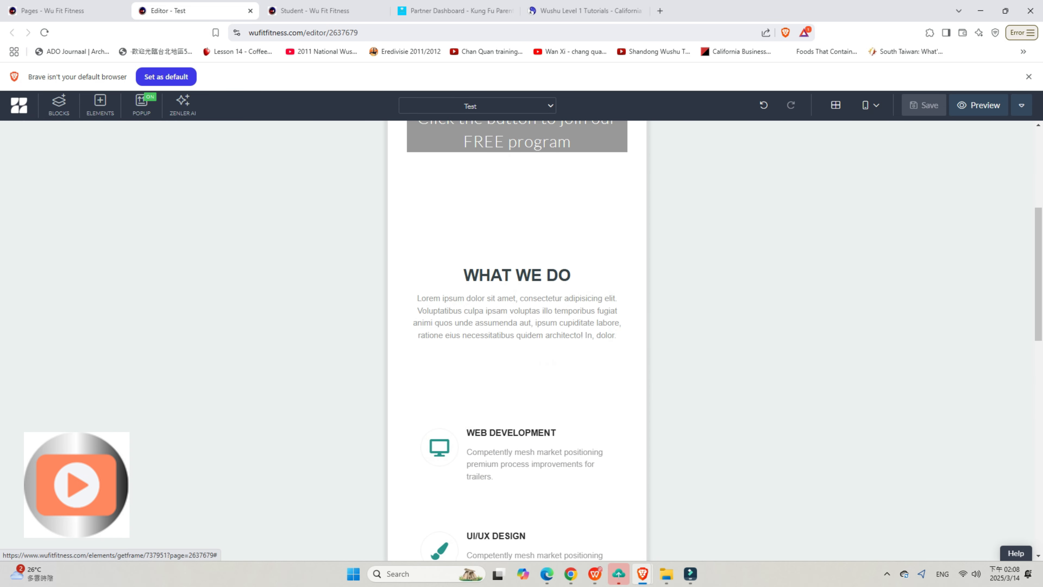
scroll(517, 341, down, 2)
scroll(517, 341, up, 6)
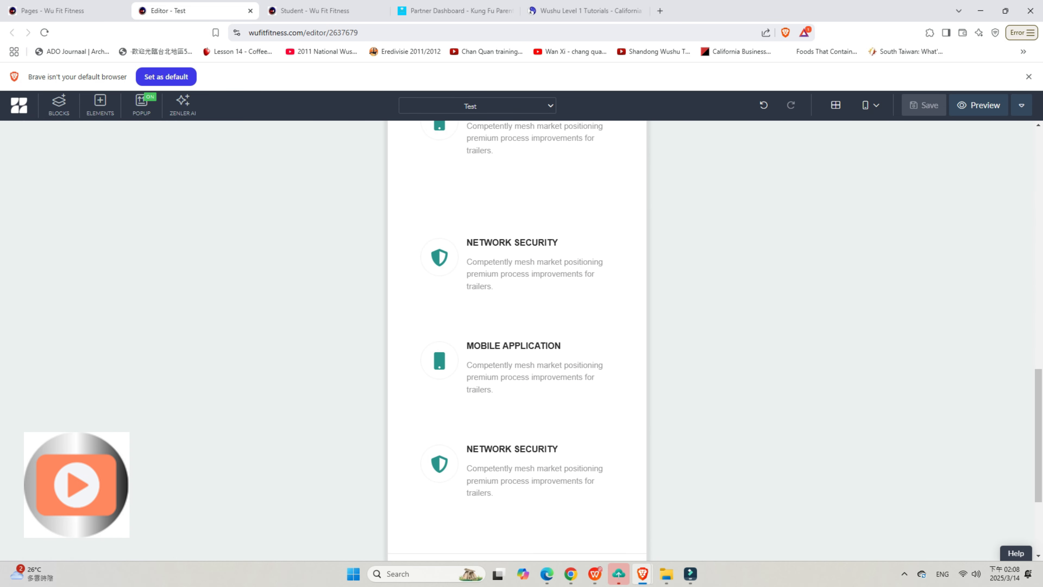
Step: Switch the editor to the tablet view and check the page layout with the grid outlines shown
click(869, 105)
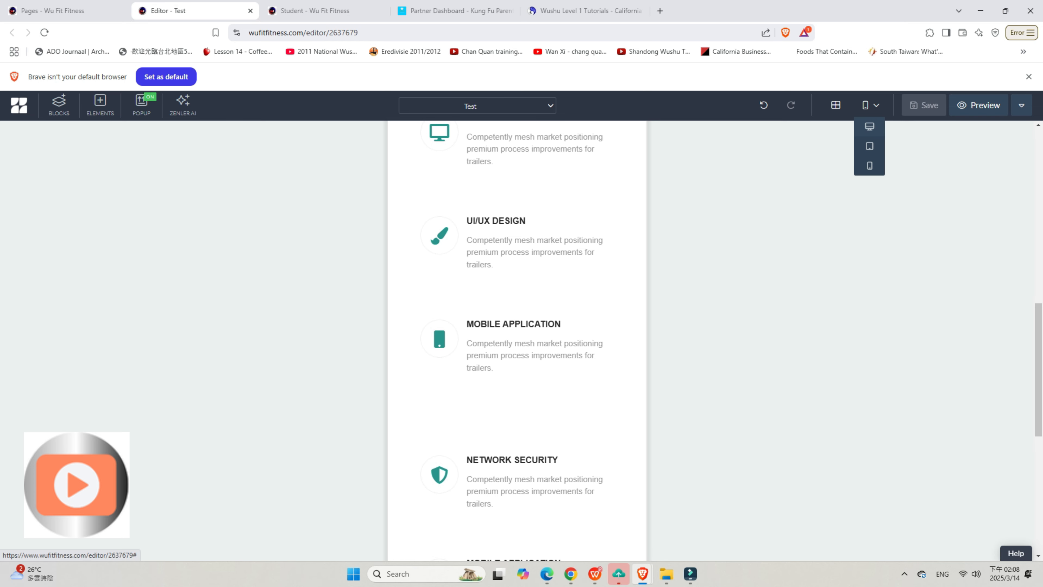
click(870, 146)
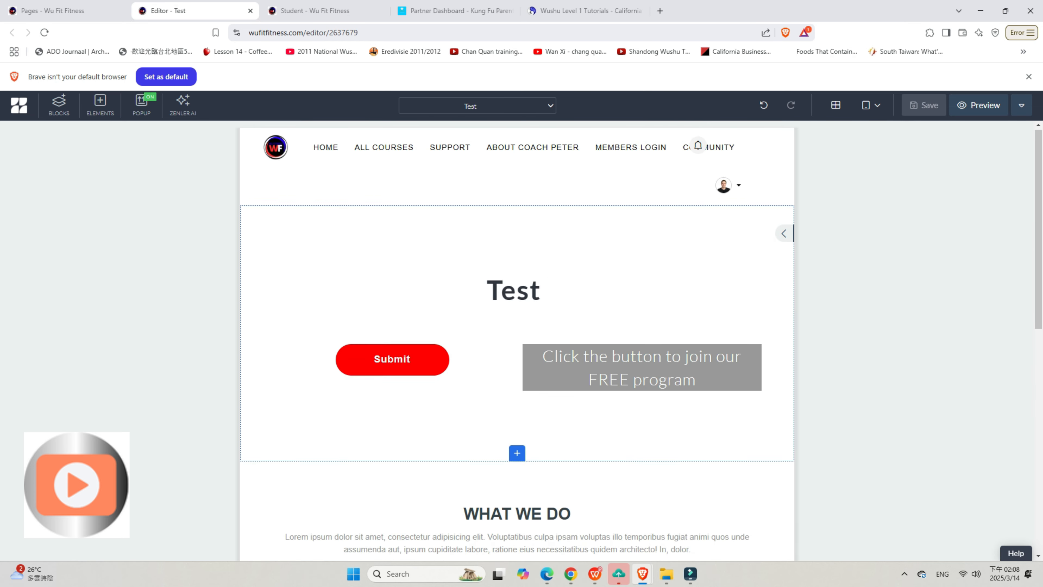
scroll(517, 341, down, 10)
scroll(517, 341, up, 10)
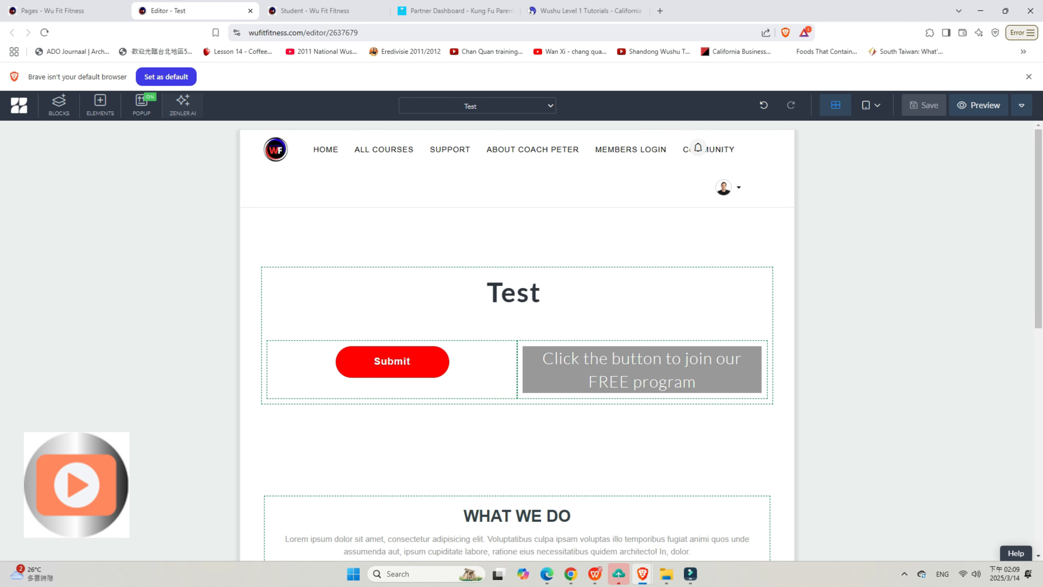
click(182, 105)
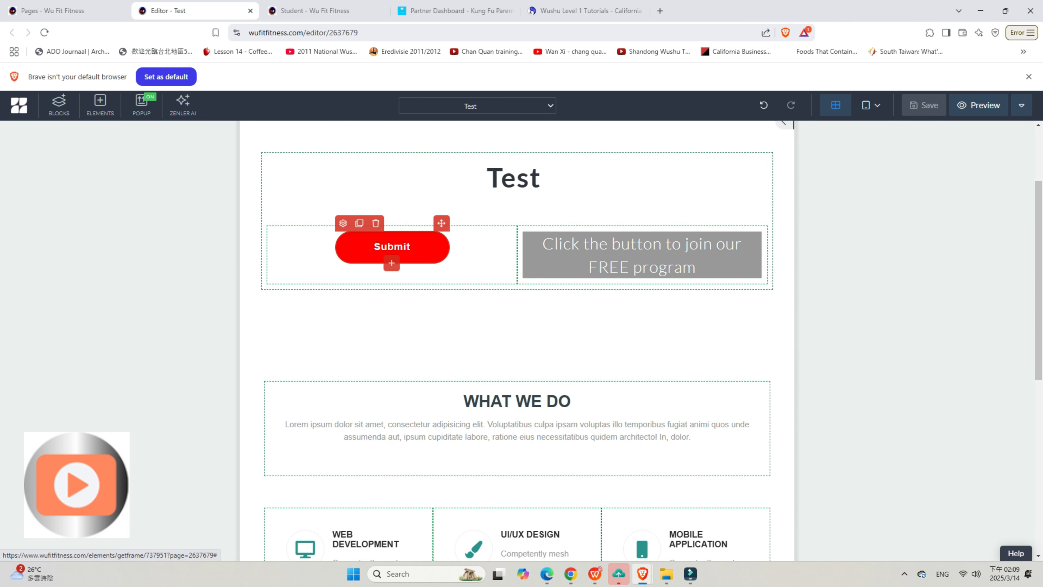
Step: Change the red Submit button's text to "Yes, I want in!" in its settings
click(343, 223)
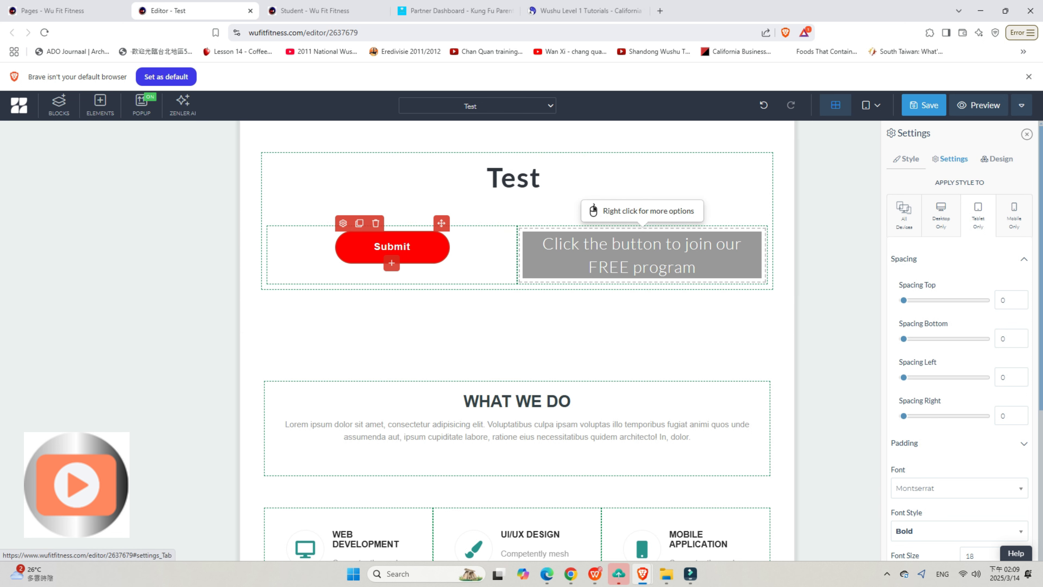
click(950, 159)
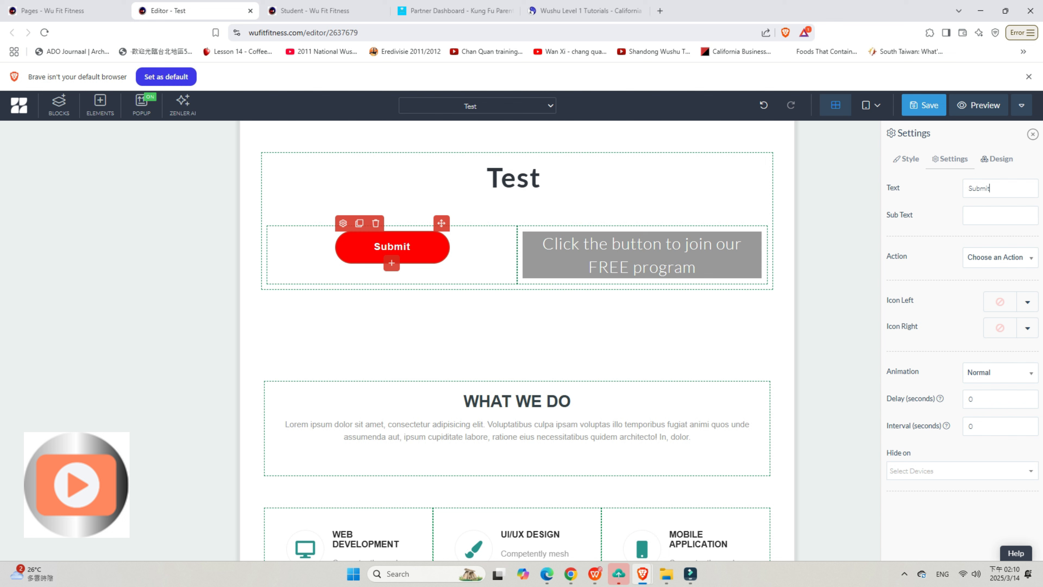
key(BackSpace)
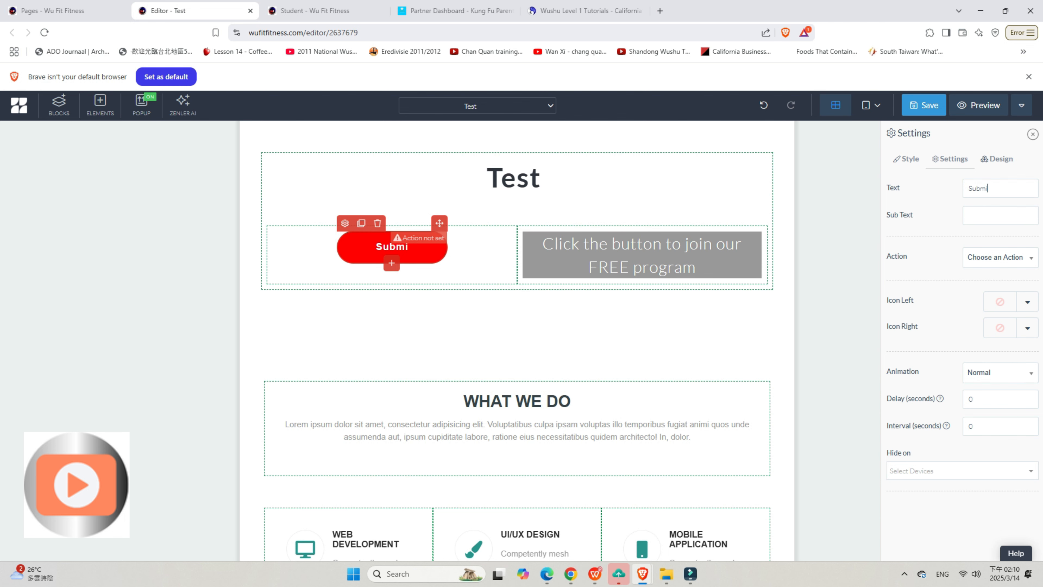
key(BackSpace)
key(BackSpace)
key(BackSpace)
key(BackSpace)
key(BackSpace)
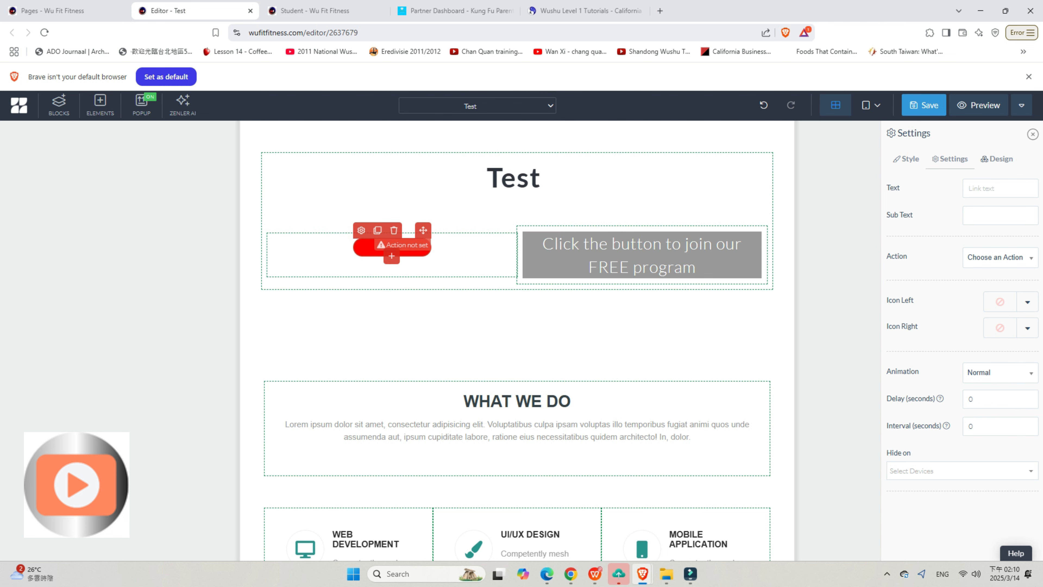
text(Ye)
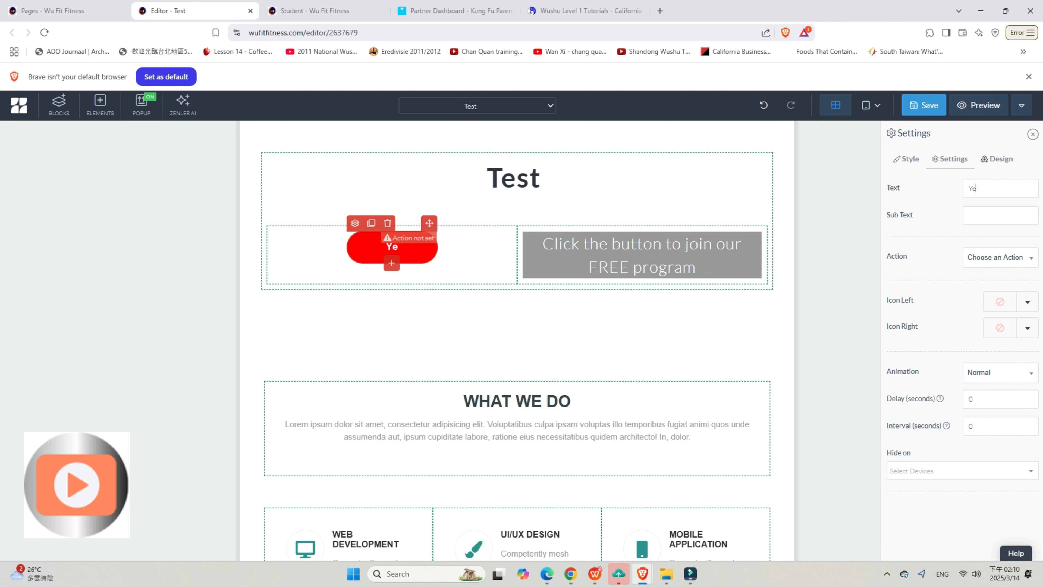
text(s, I wa)
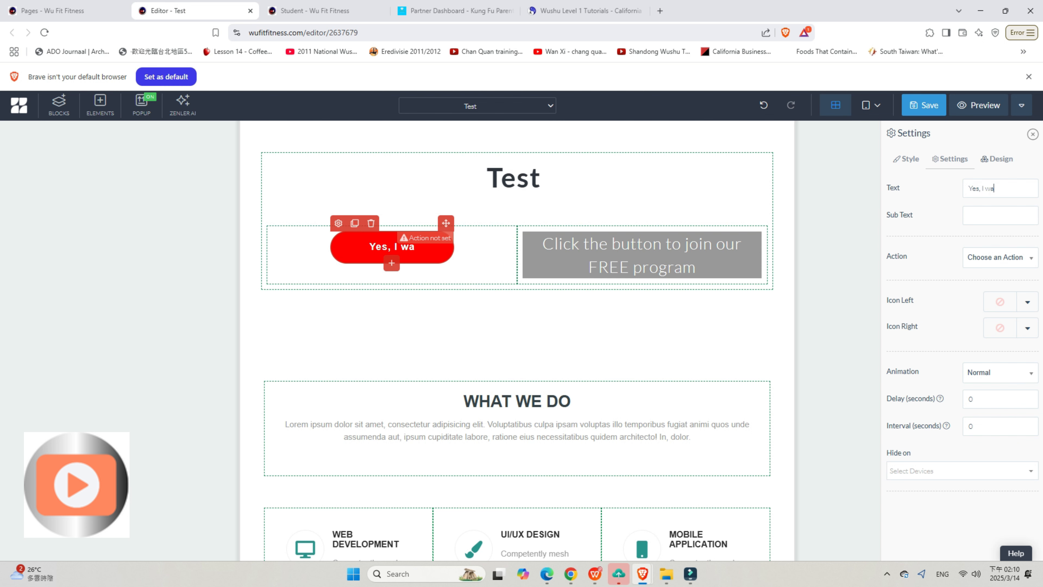
text(nt in!)
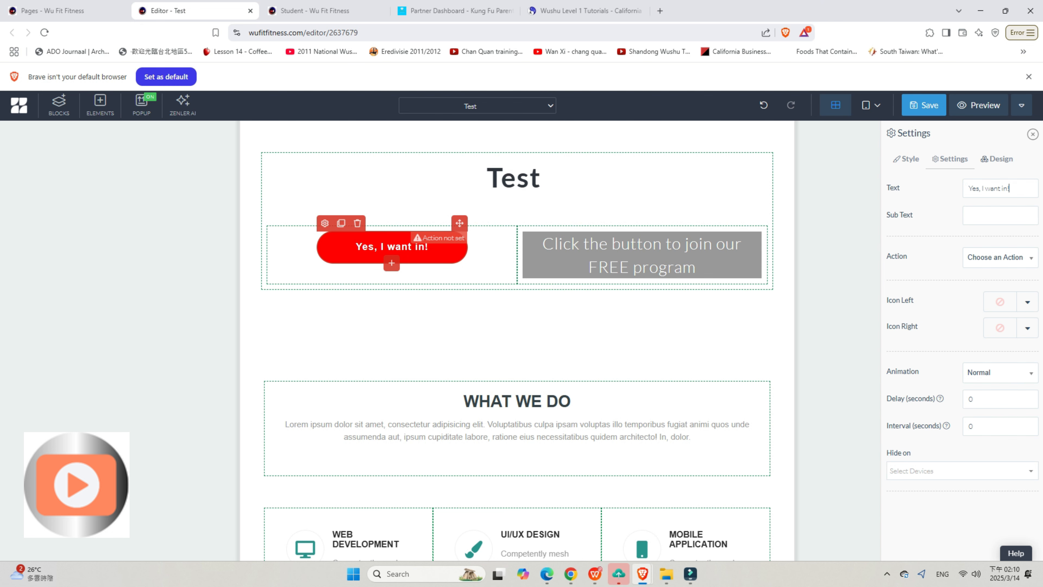
click(1001, 257)
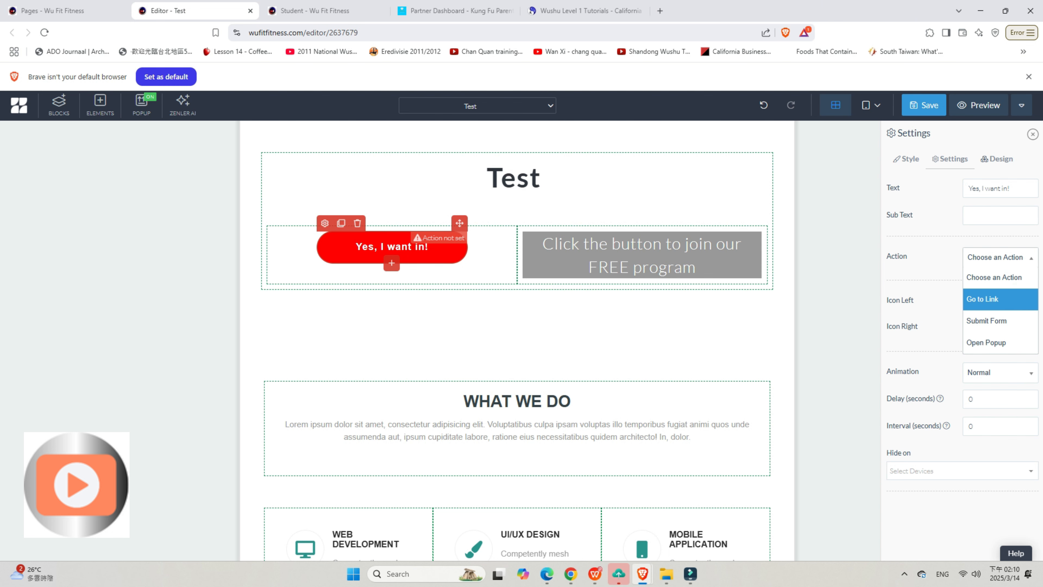
click(982, 299)
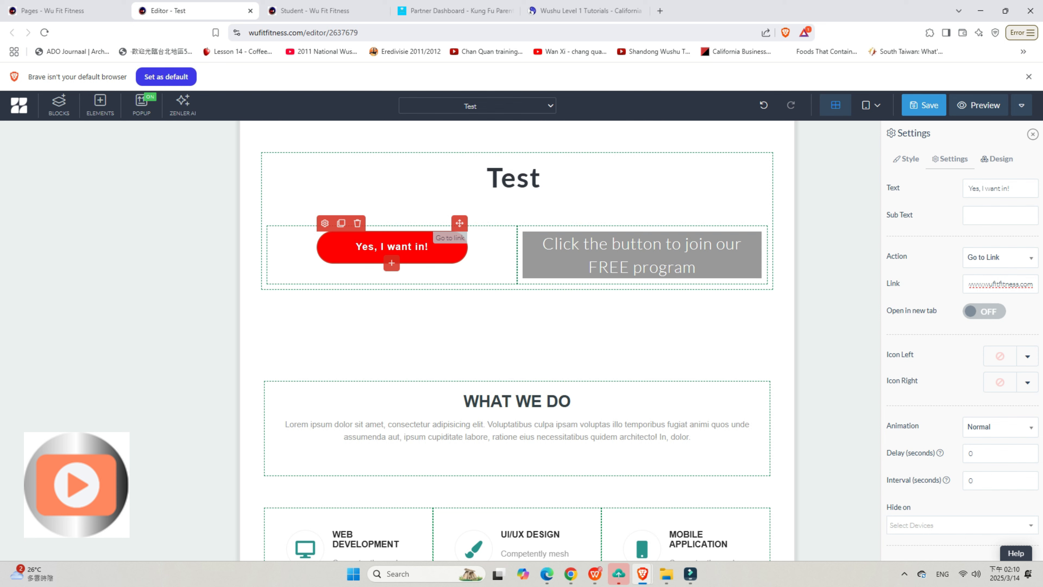
click(924, 105)
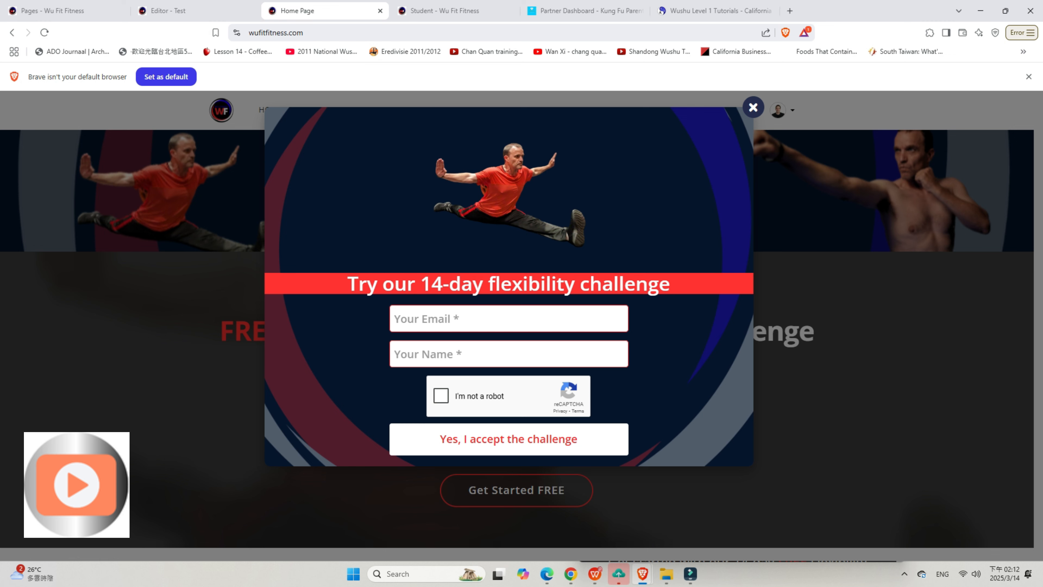
Step: Dismiss the flexibility challenge popup, close the Home Page tab and look over the Test page in the editor
key(Escape)
click(380, 11)
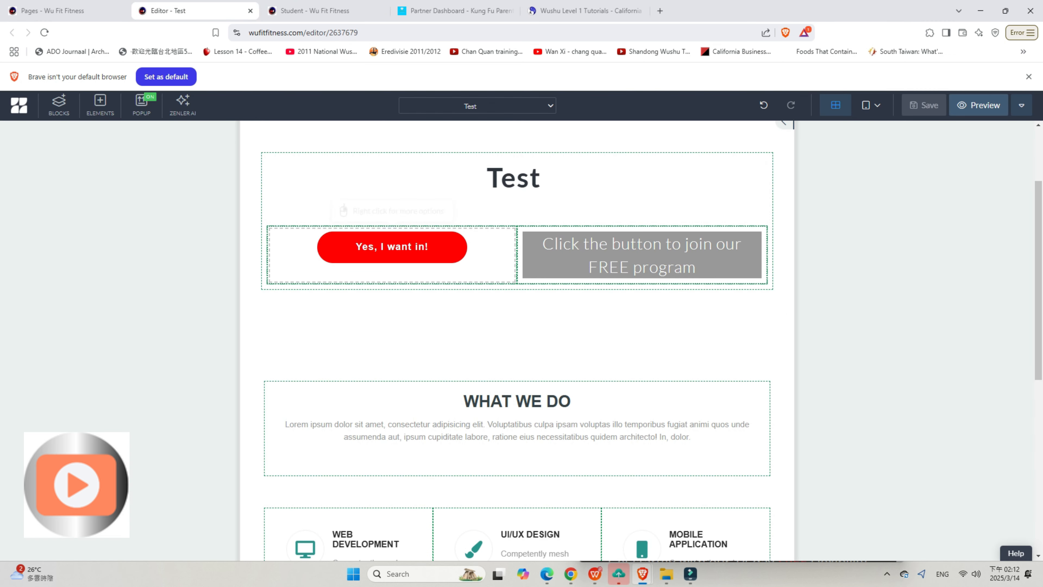
scroll(517, 328, down, 6)
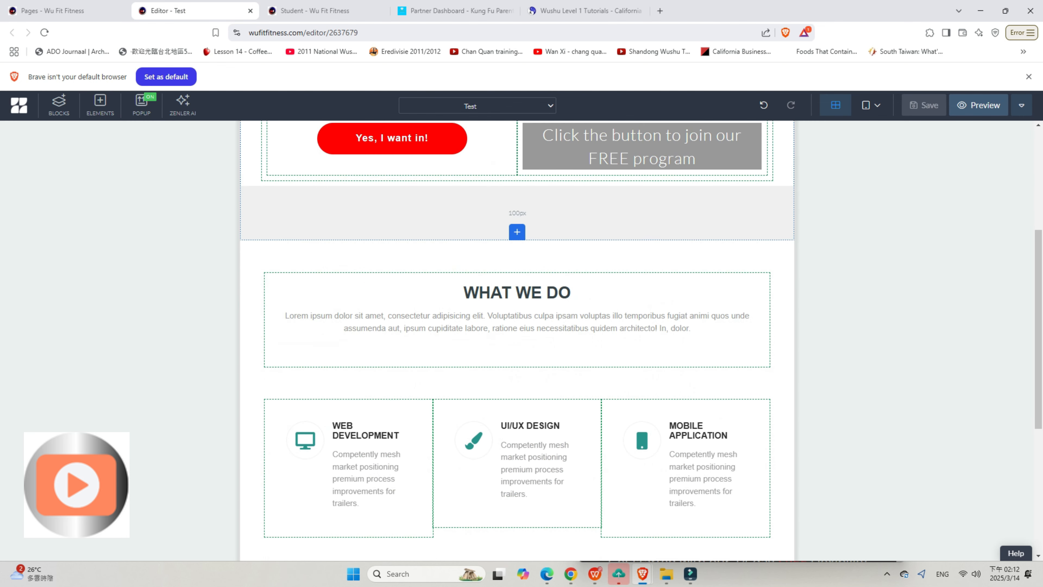
scroll(517, 329, up, 5)
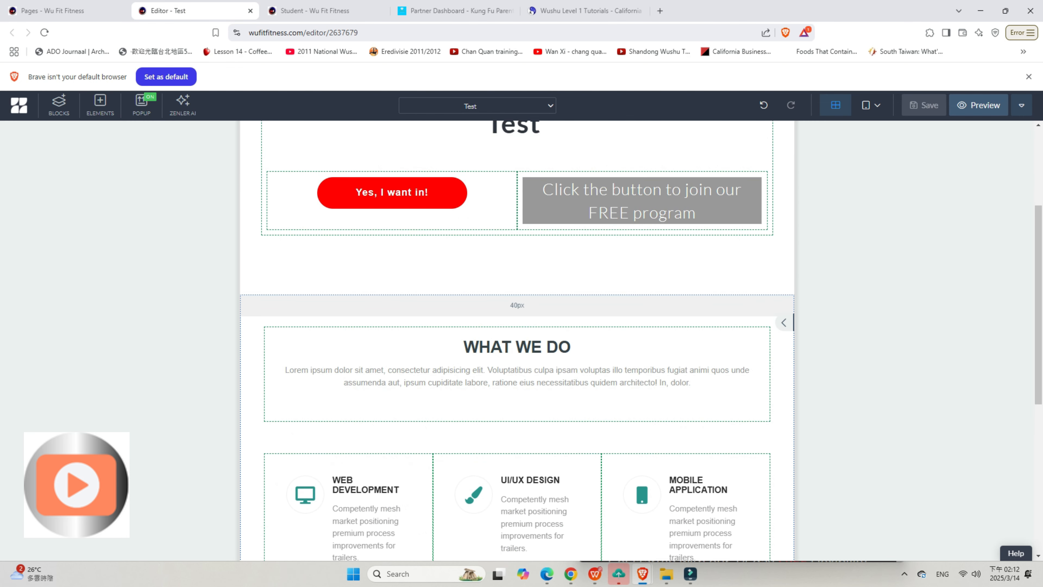